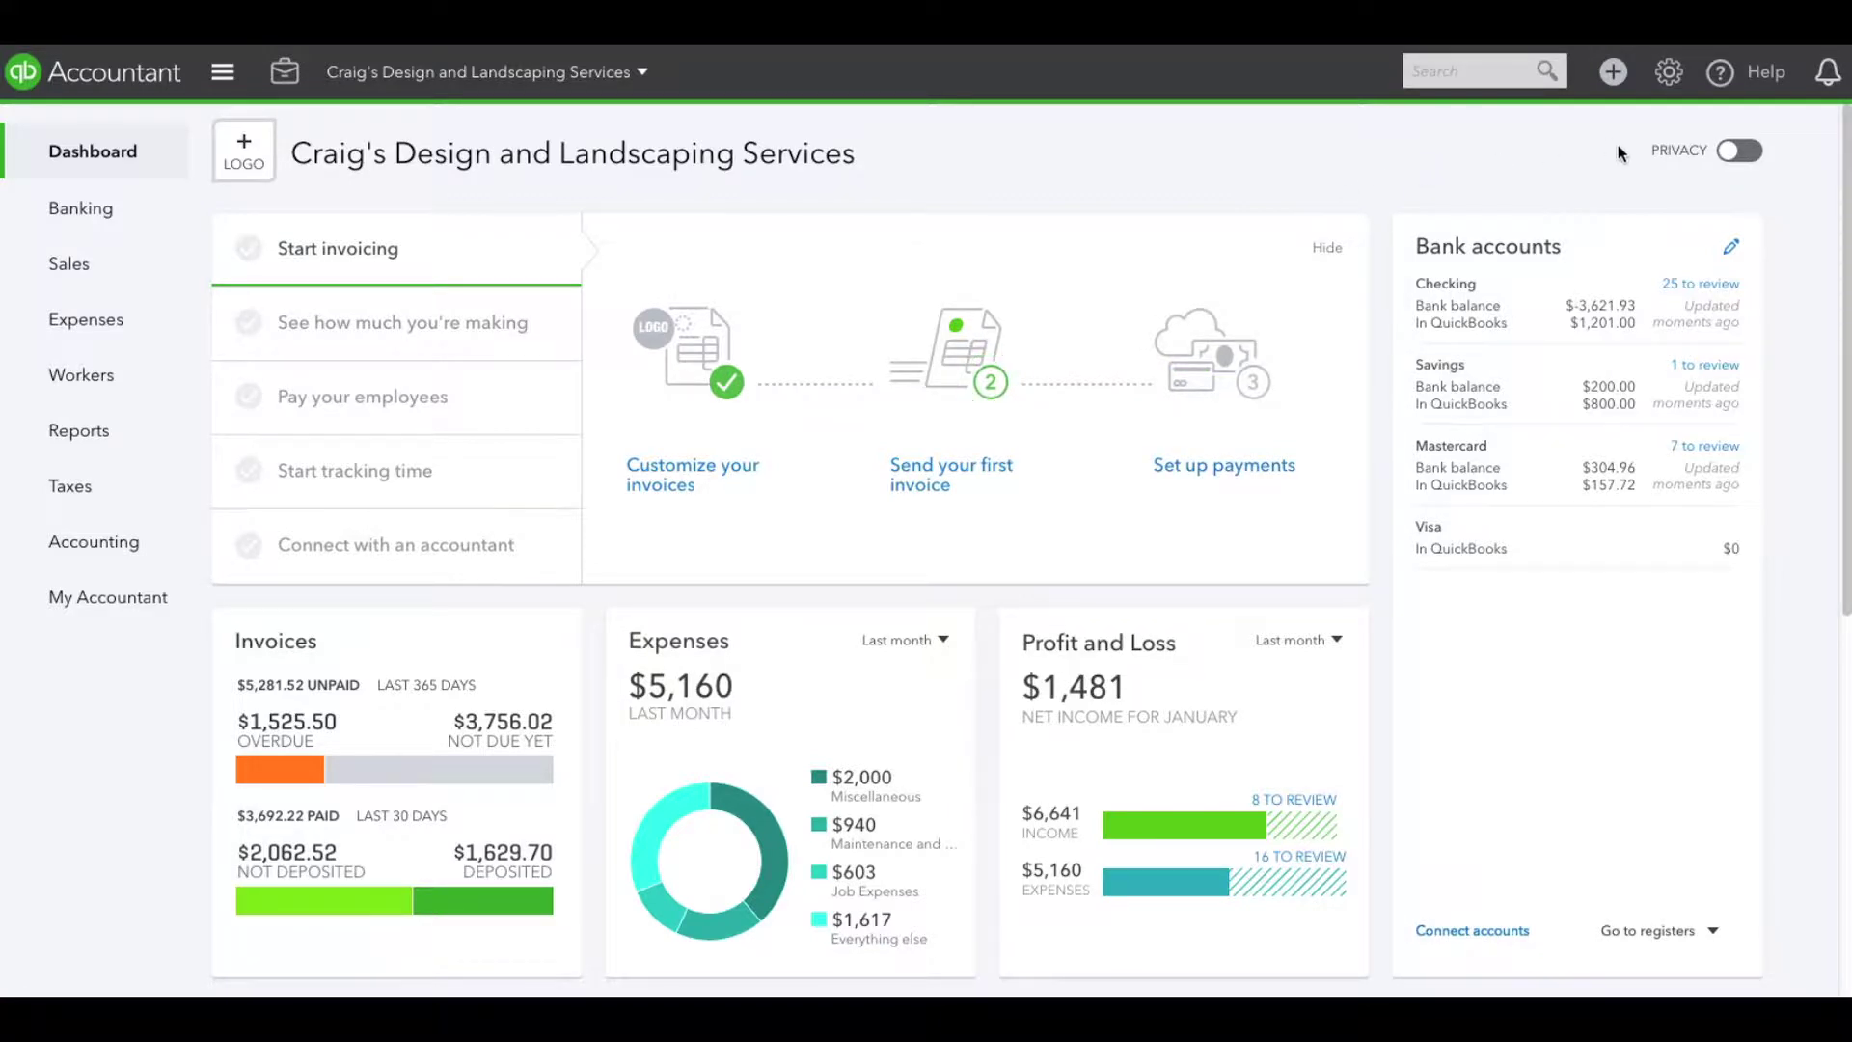
- Open the gear menu in the dashboard's top bar
click(1668, 72)
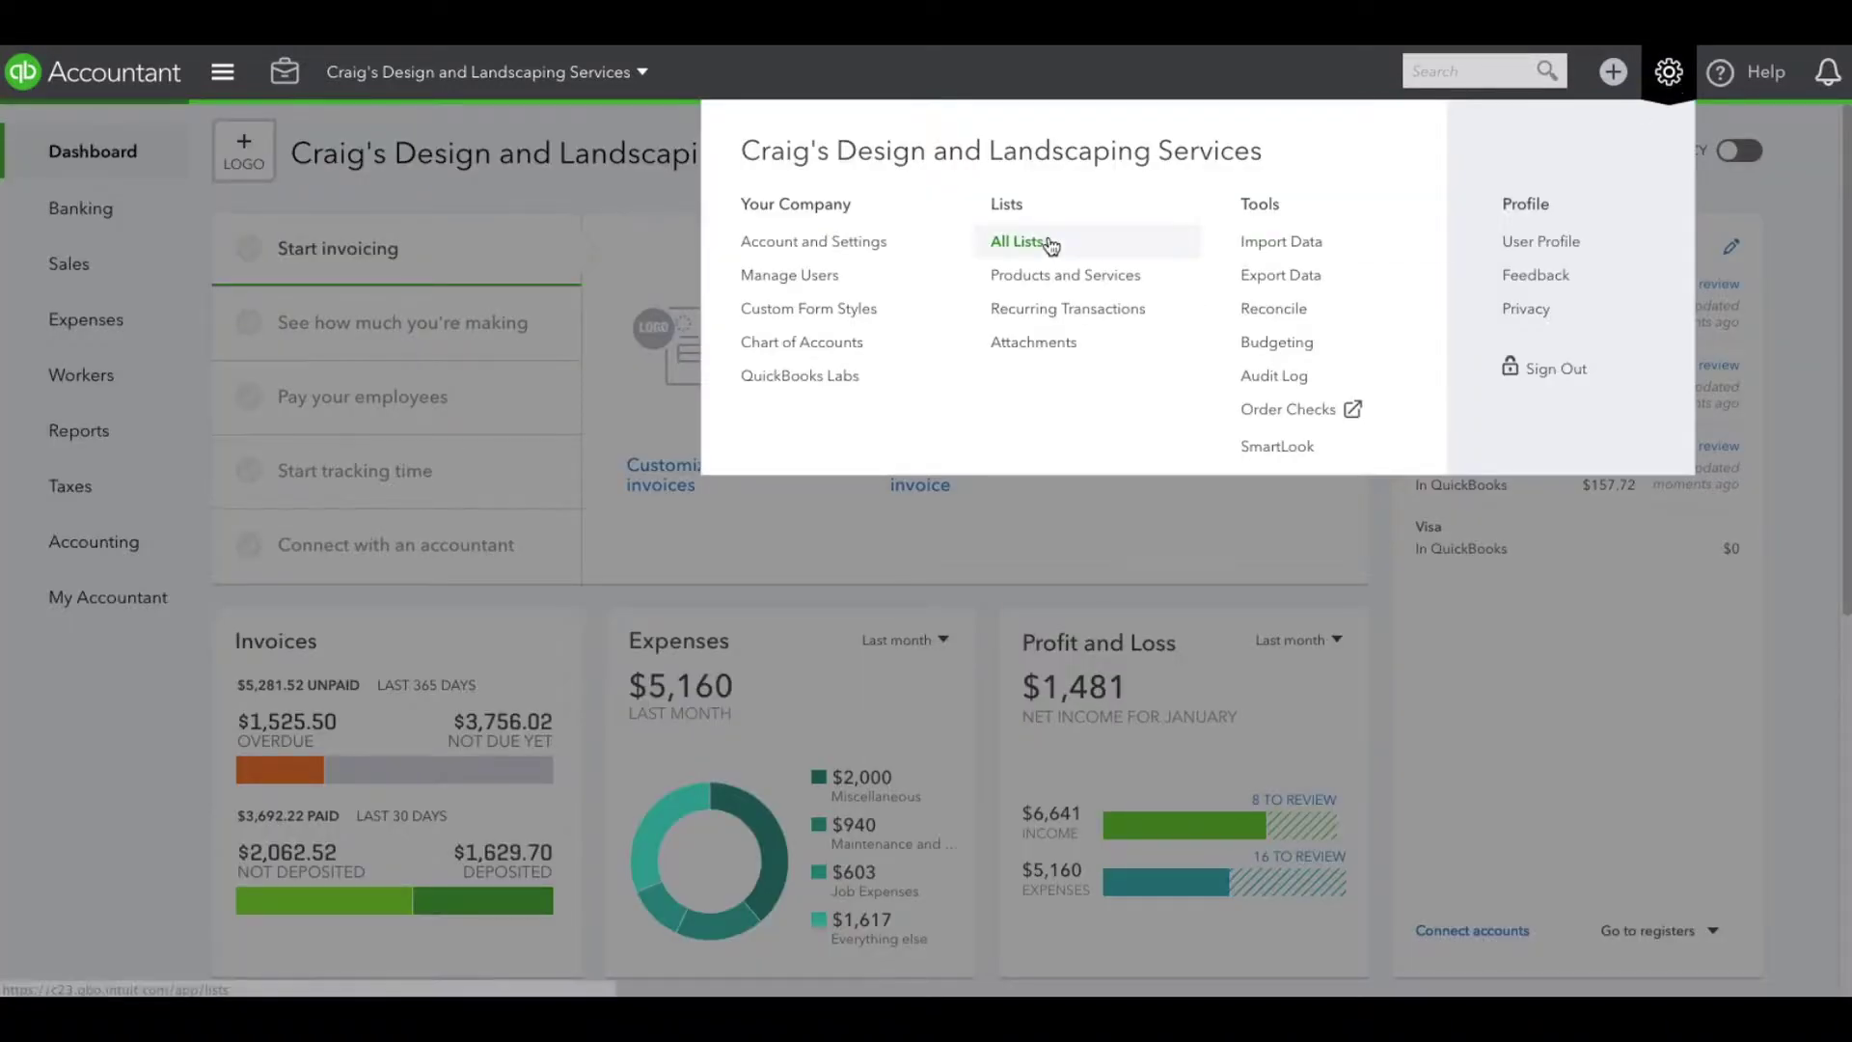
- Enable Markup with a default rate under Expenses > Bills and expenses, then save and finish
click(863, 249)
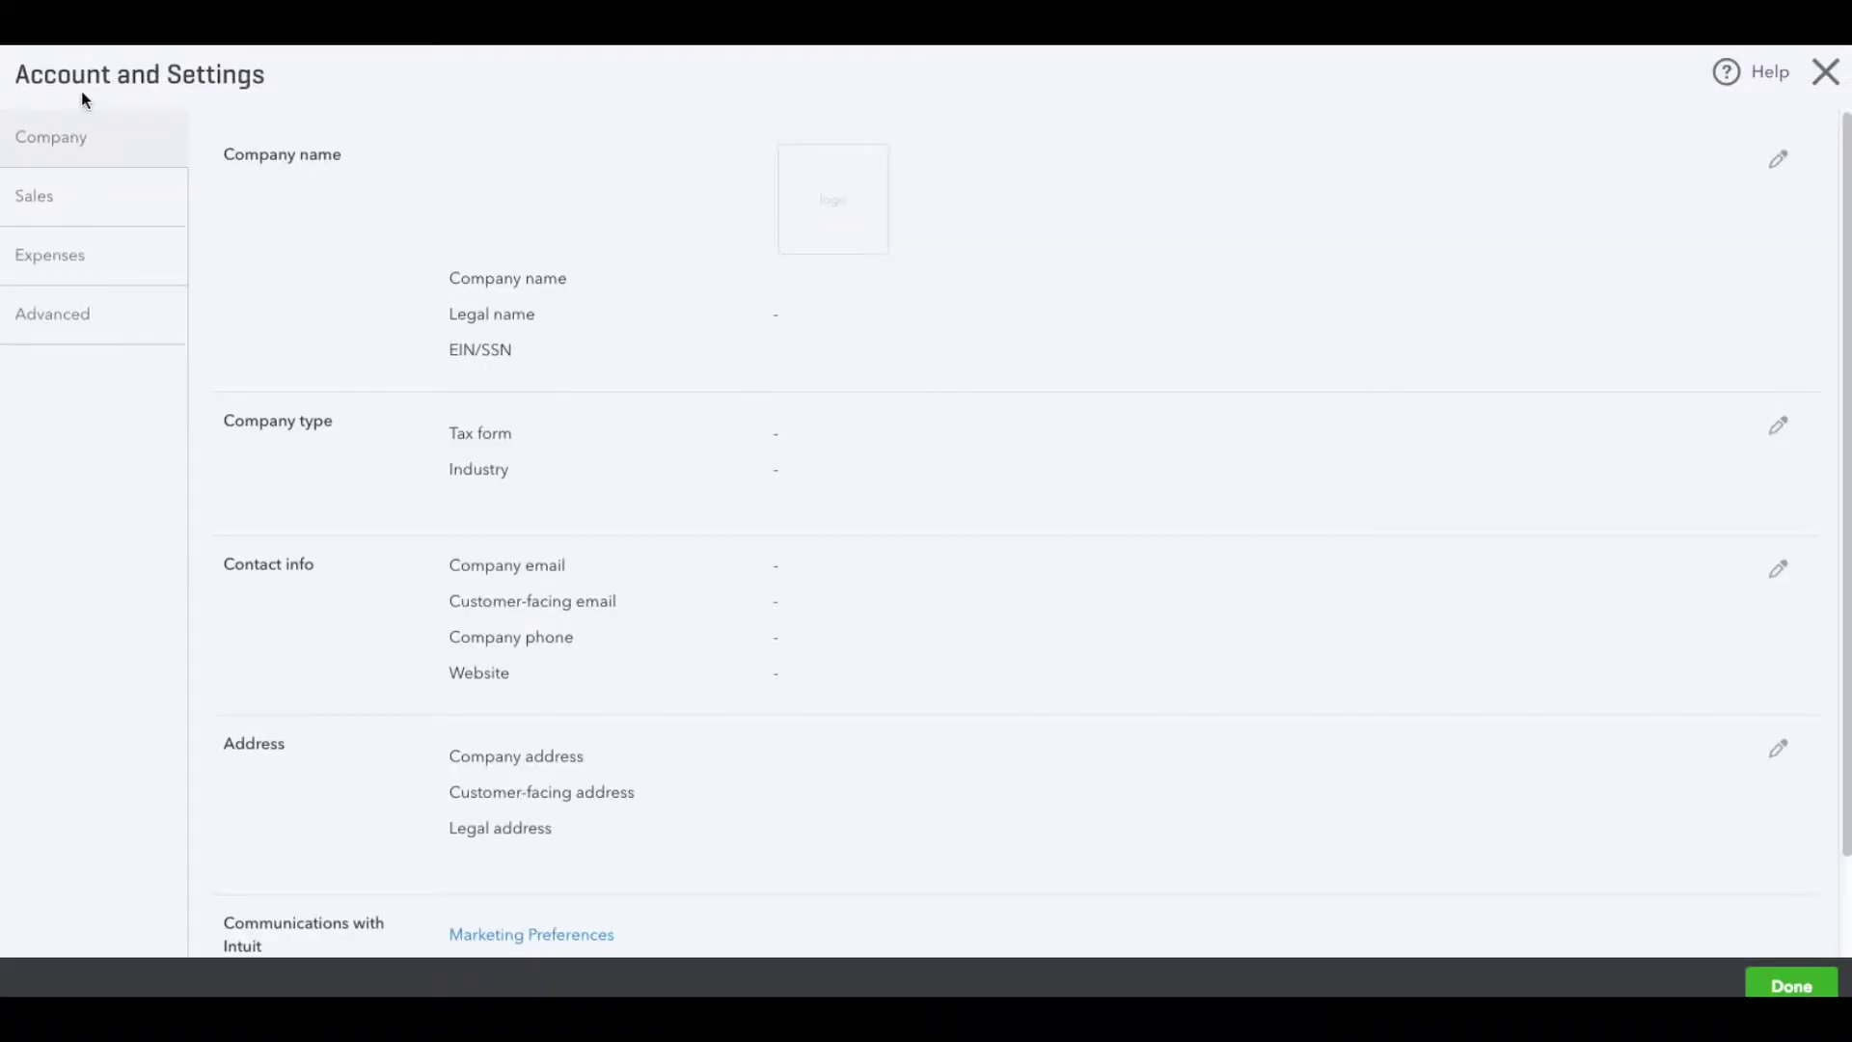
click(110, 270)
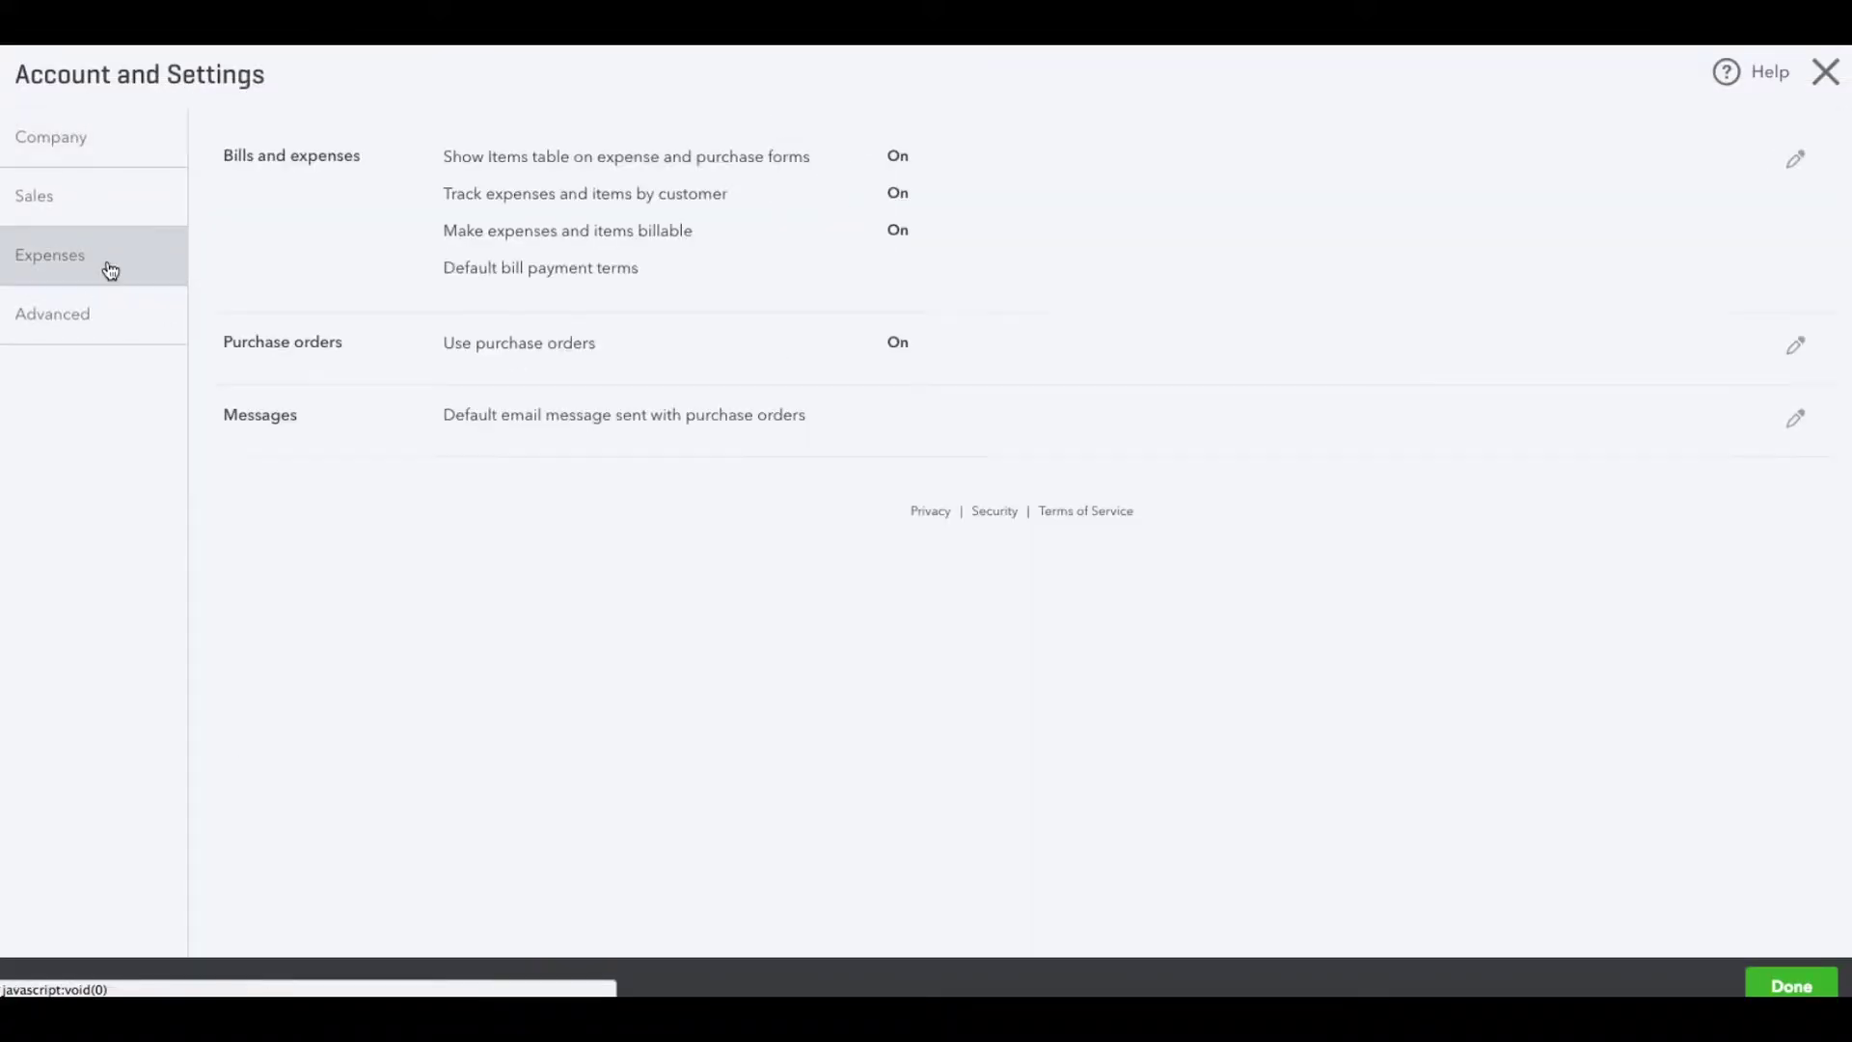
click(1791, 164)
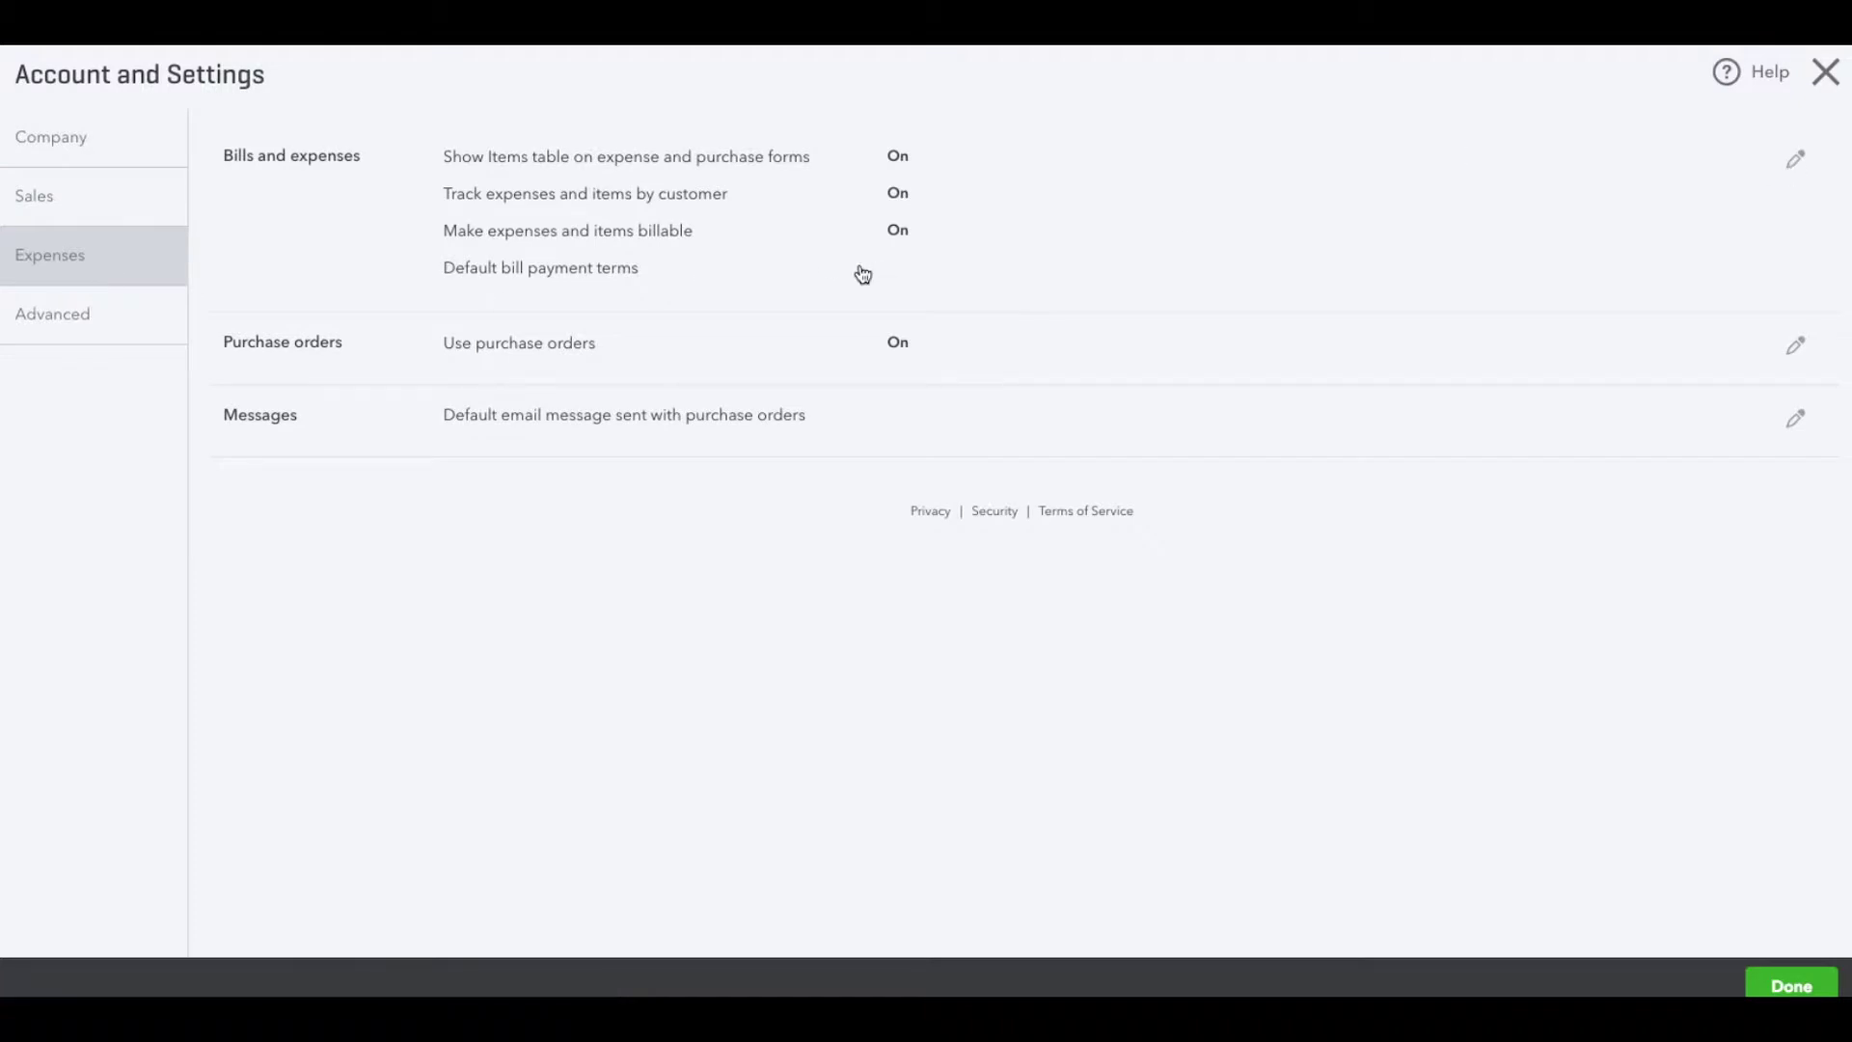
click(490, 268)
click(492, 265)
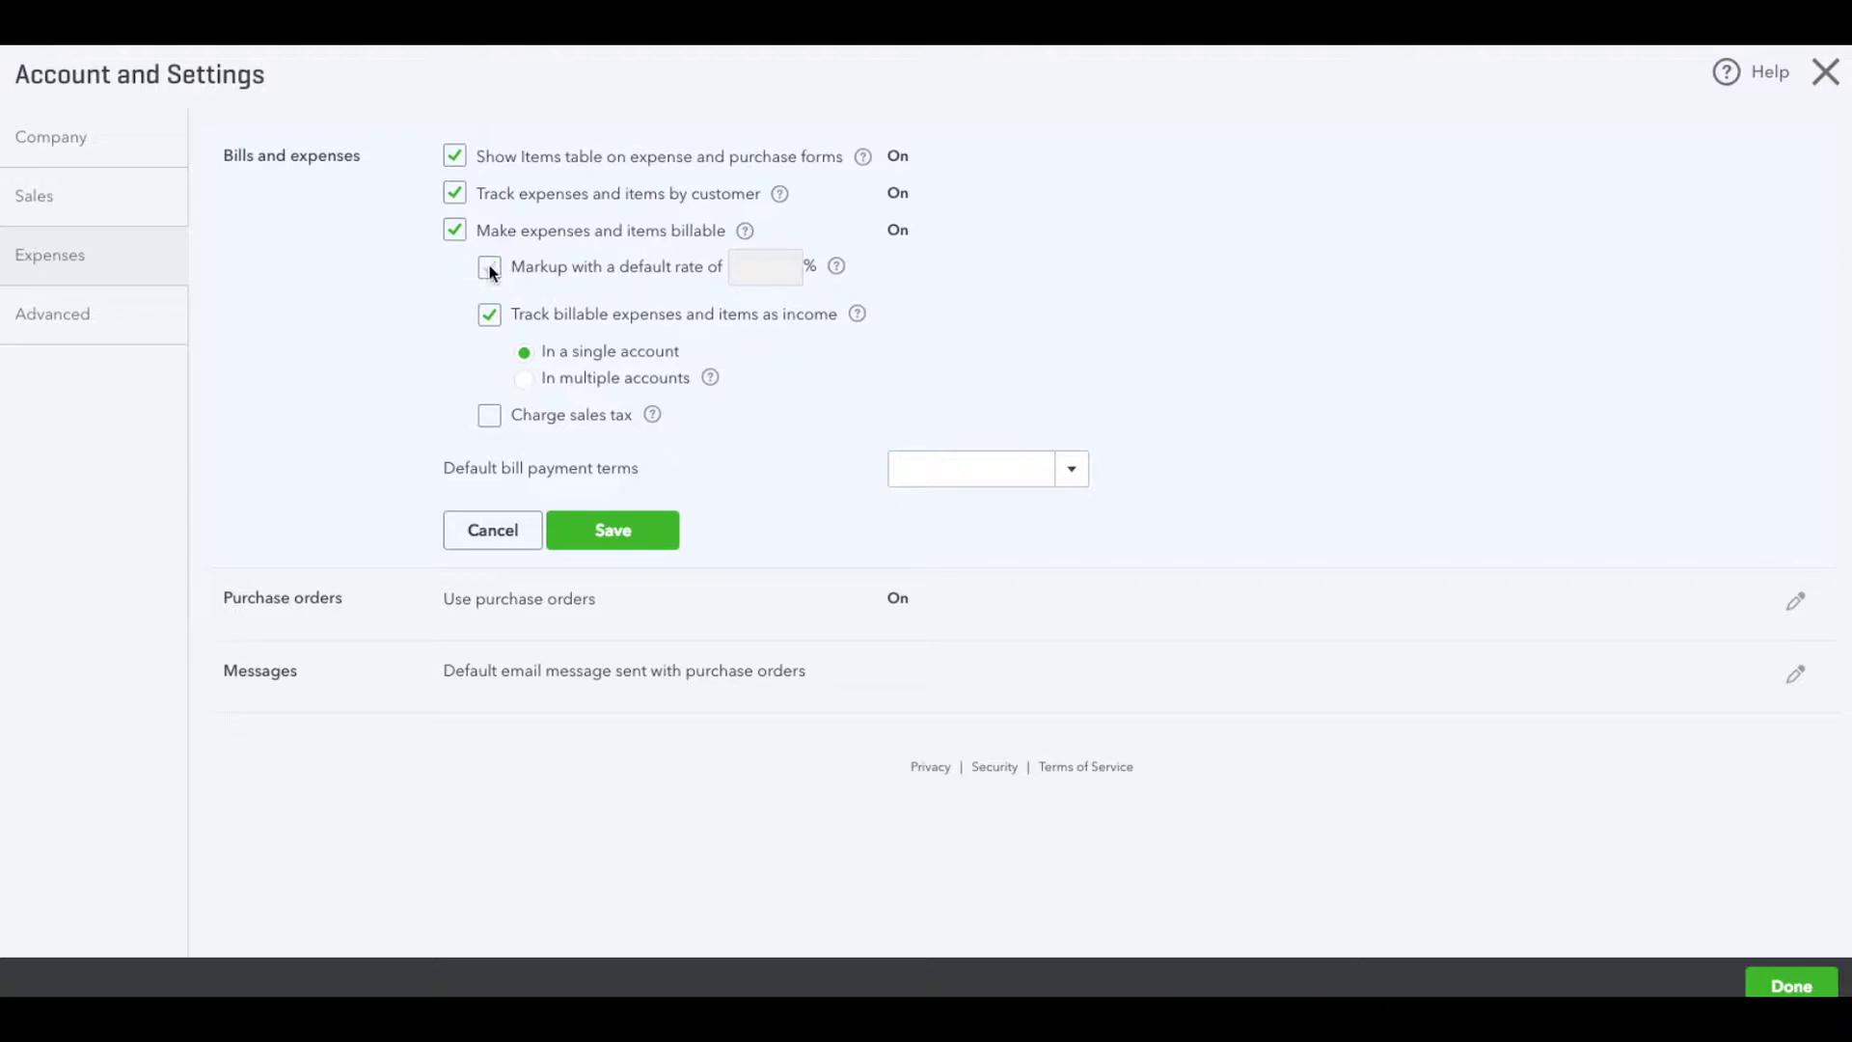
click(759, 268)
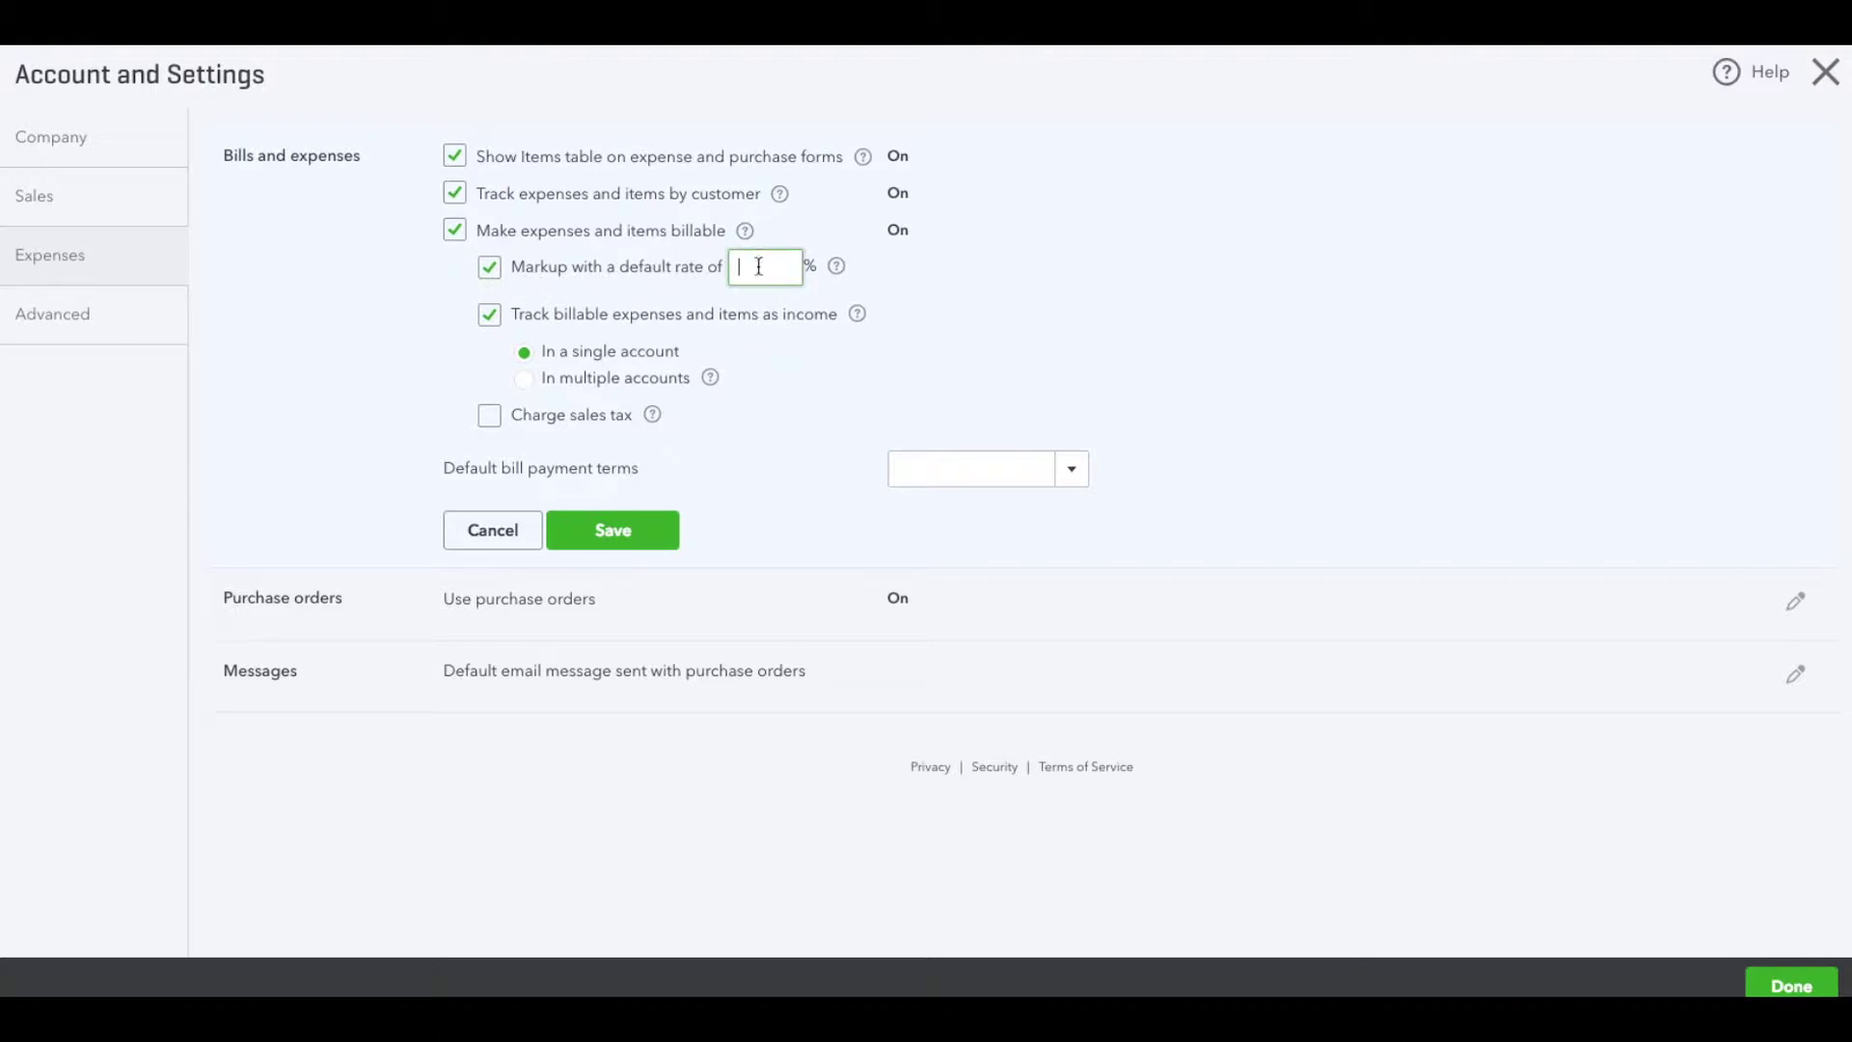
click(663, 533)
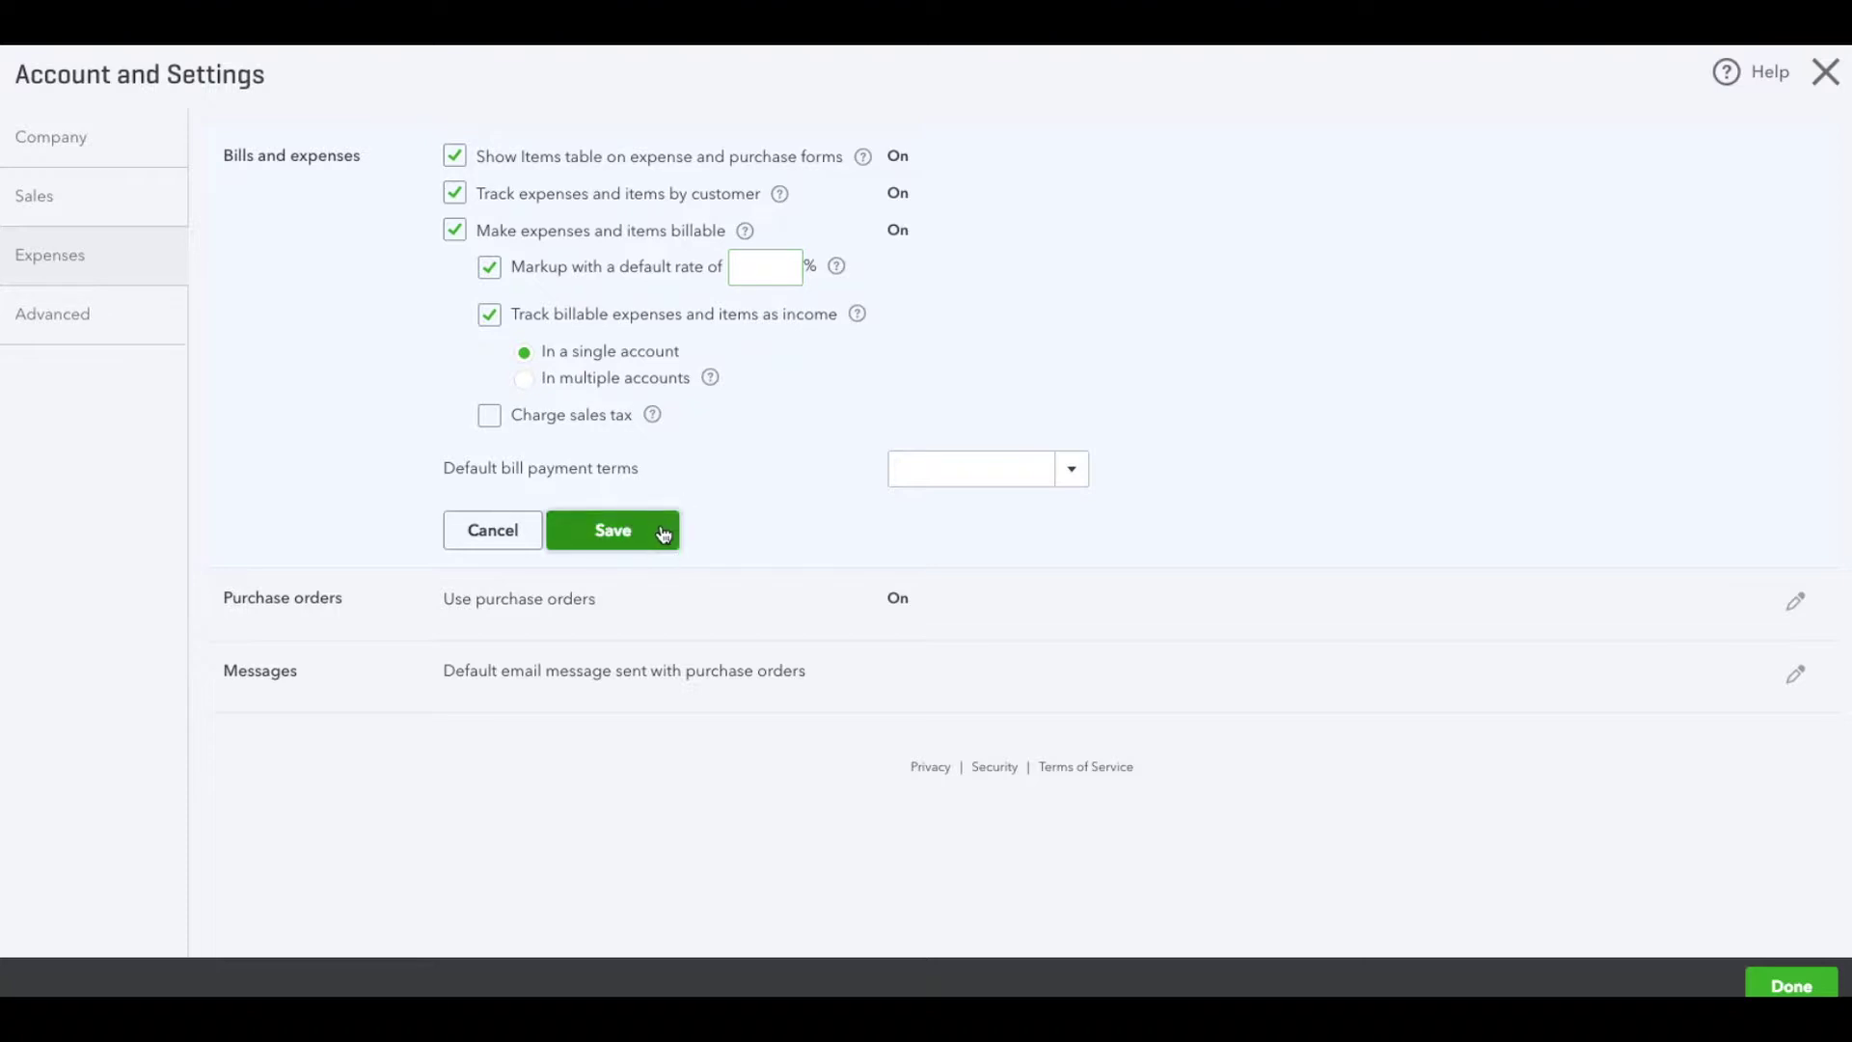
click(1791, 983)
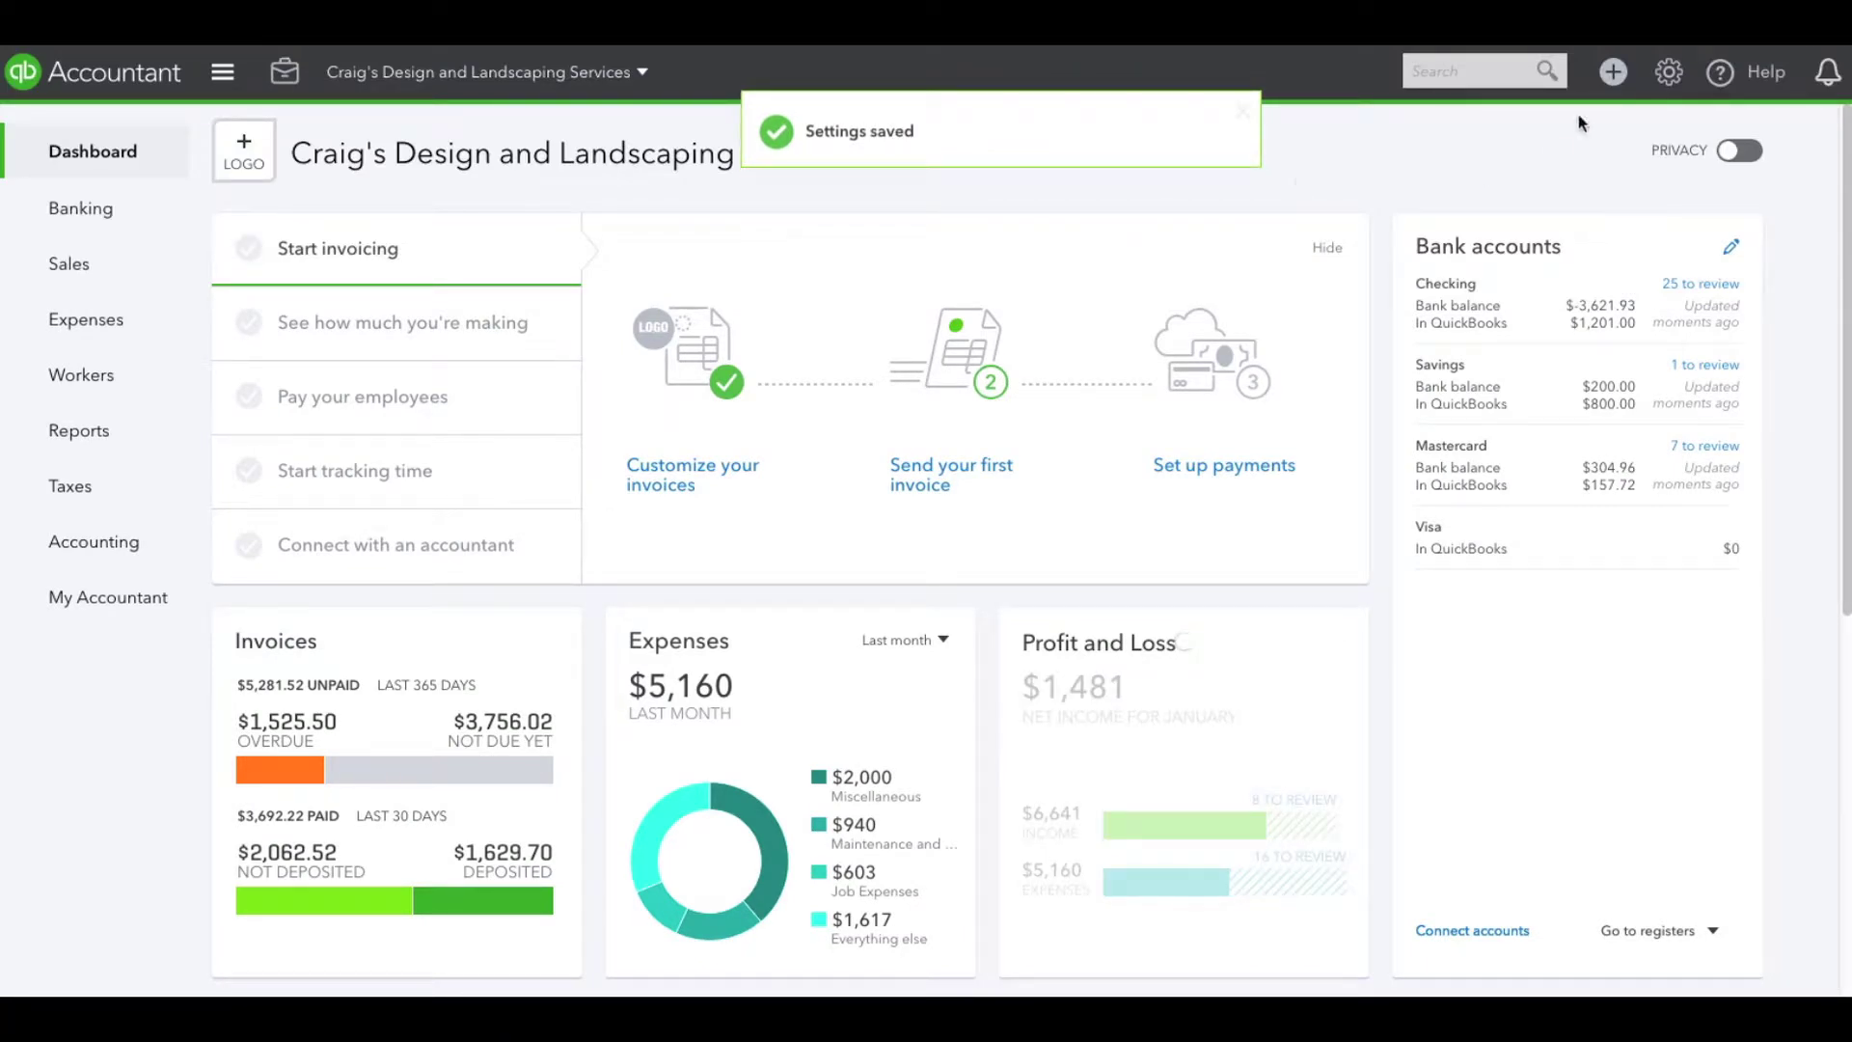
- Create a new bill with Bob's Burger Joint as the vendor
click(1613, 72)
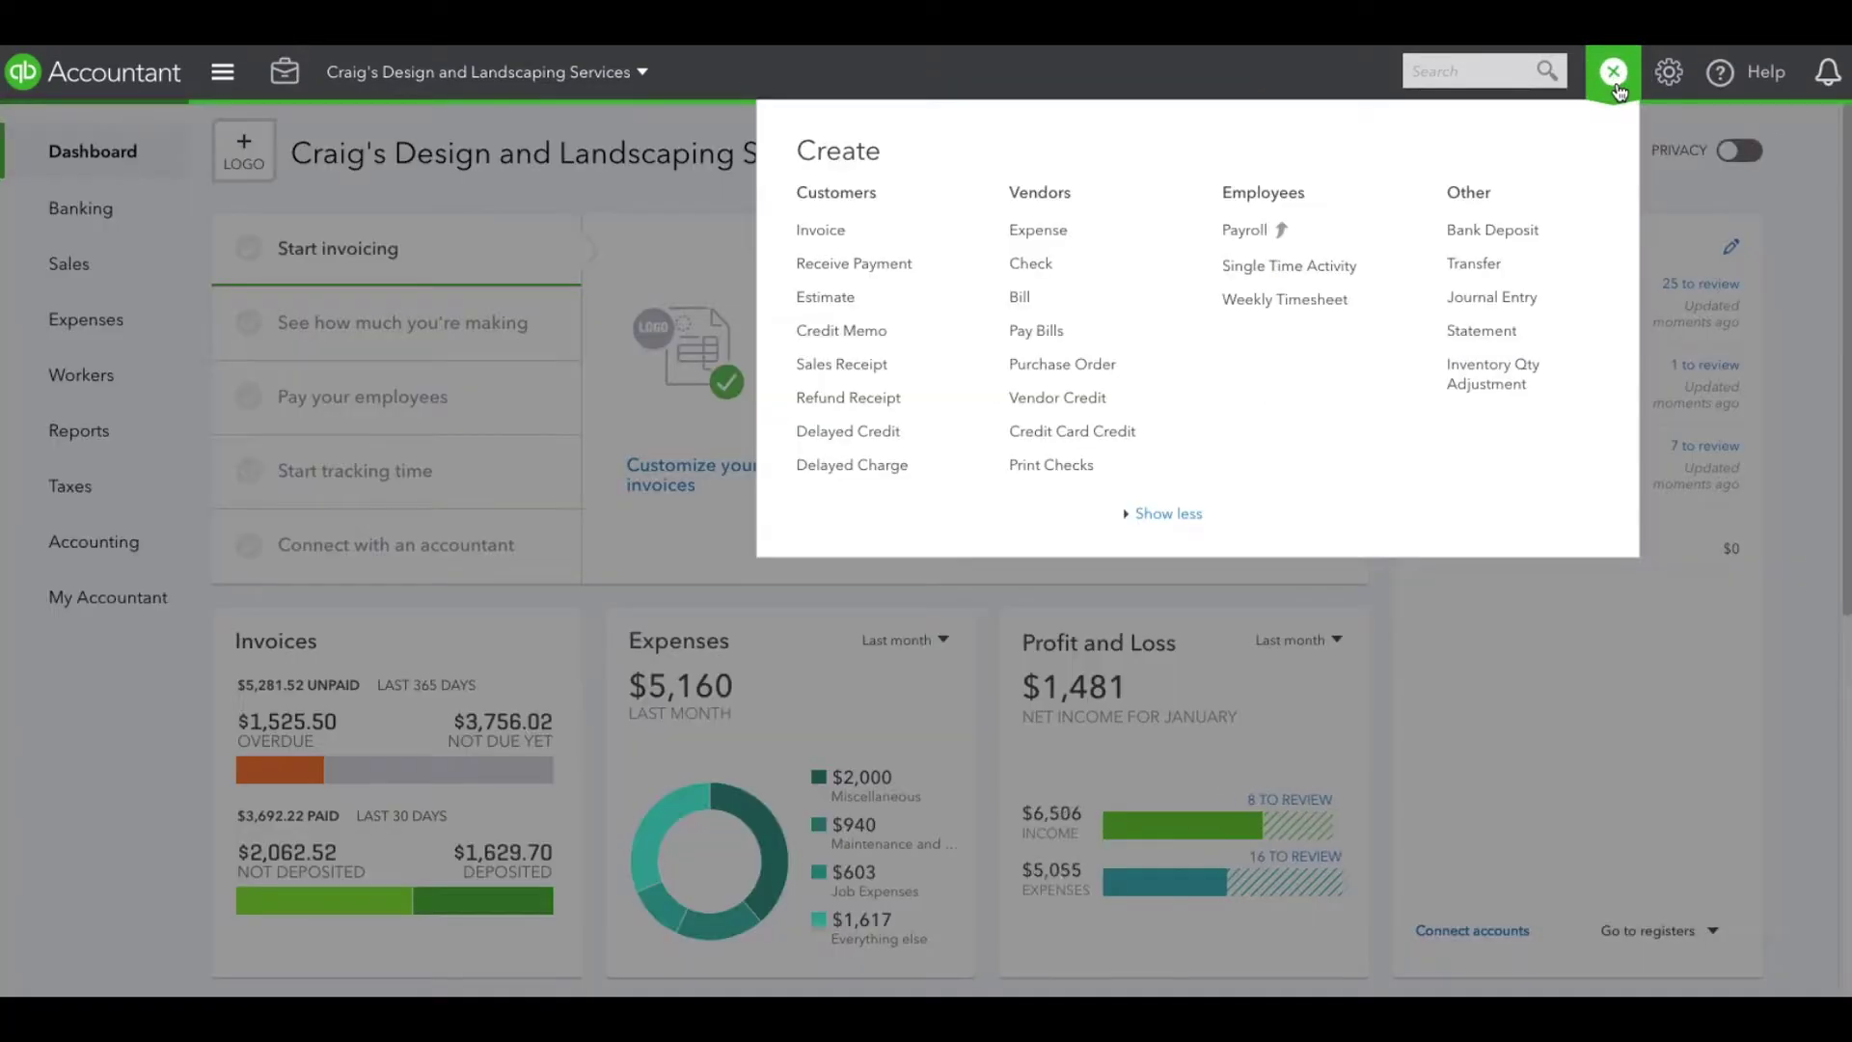
click(1028, 300)
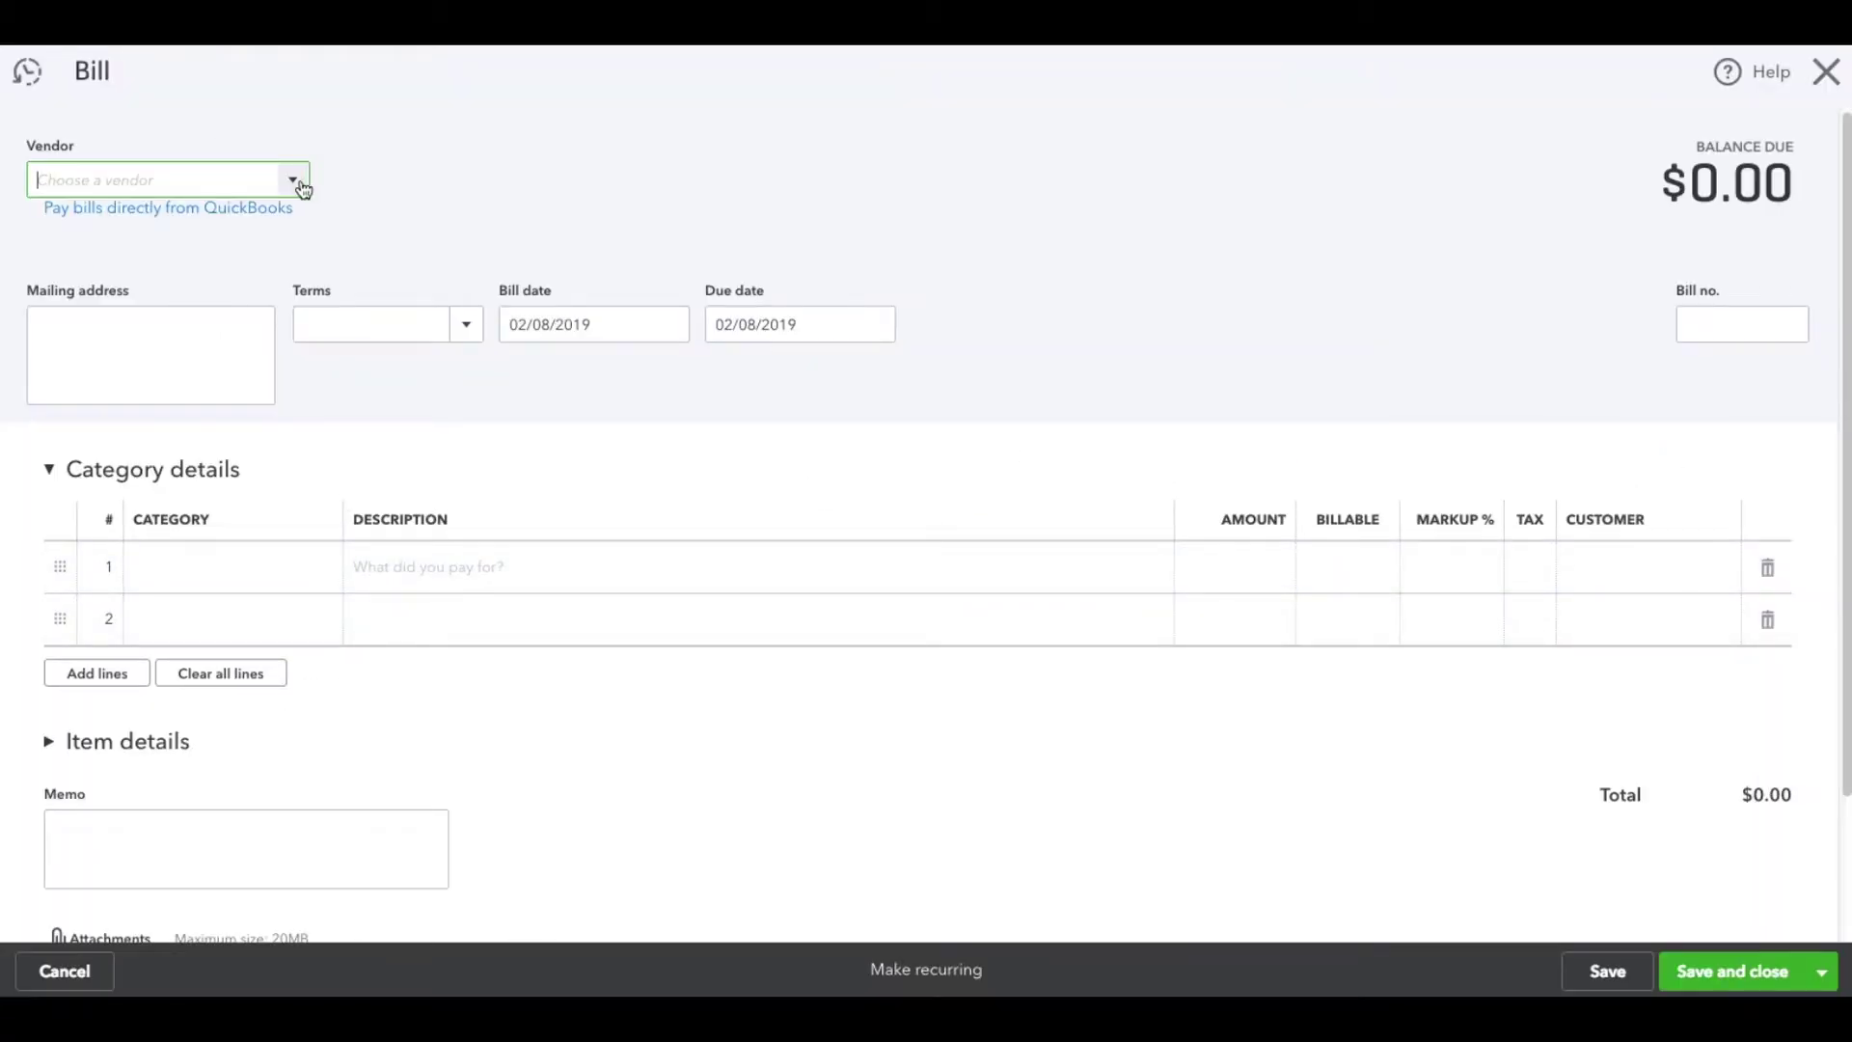
click(302, 188)
click(218, 263)
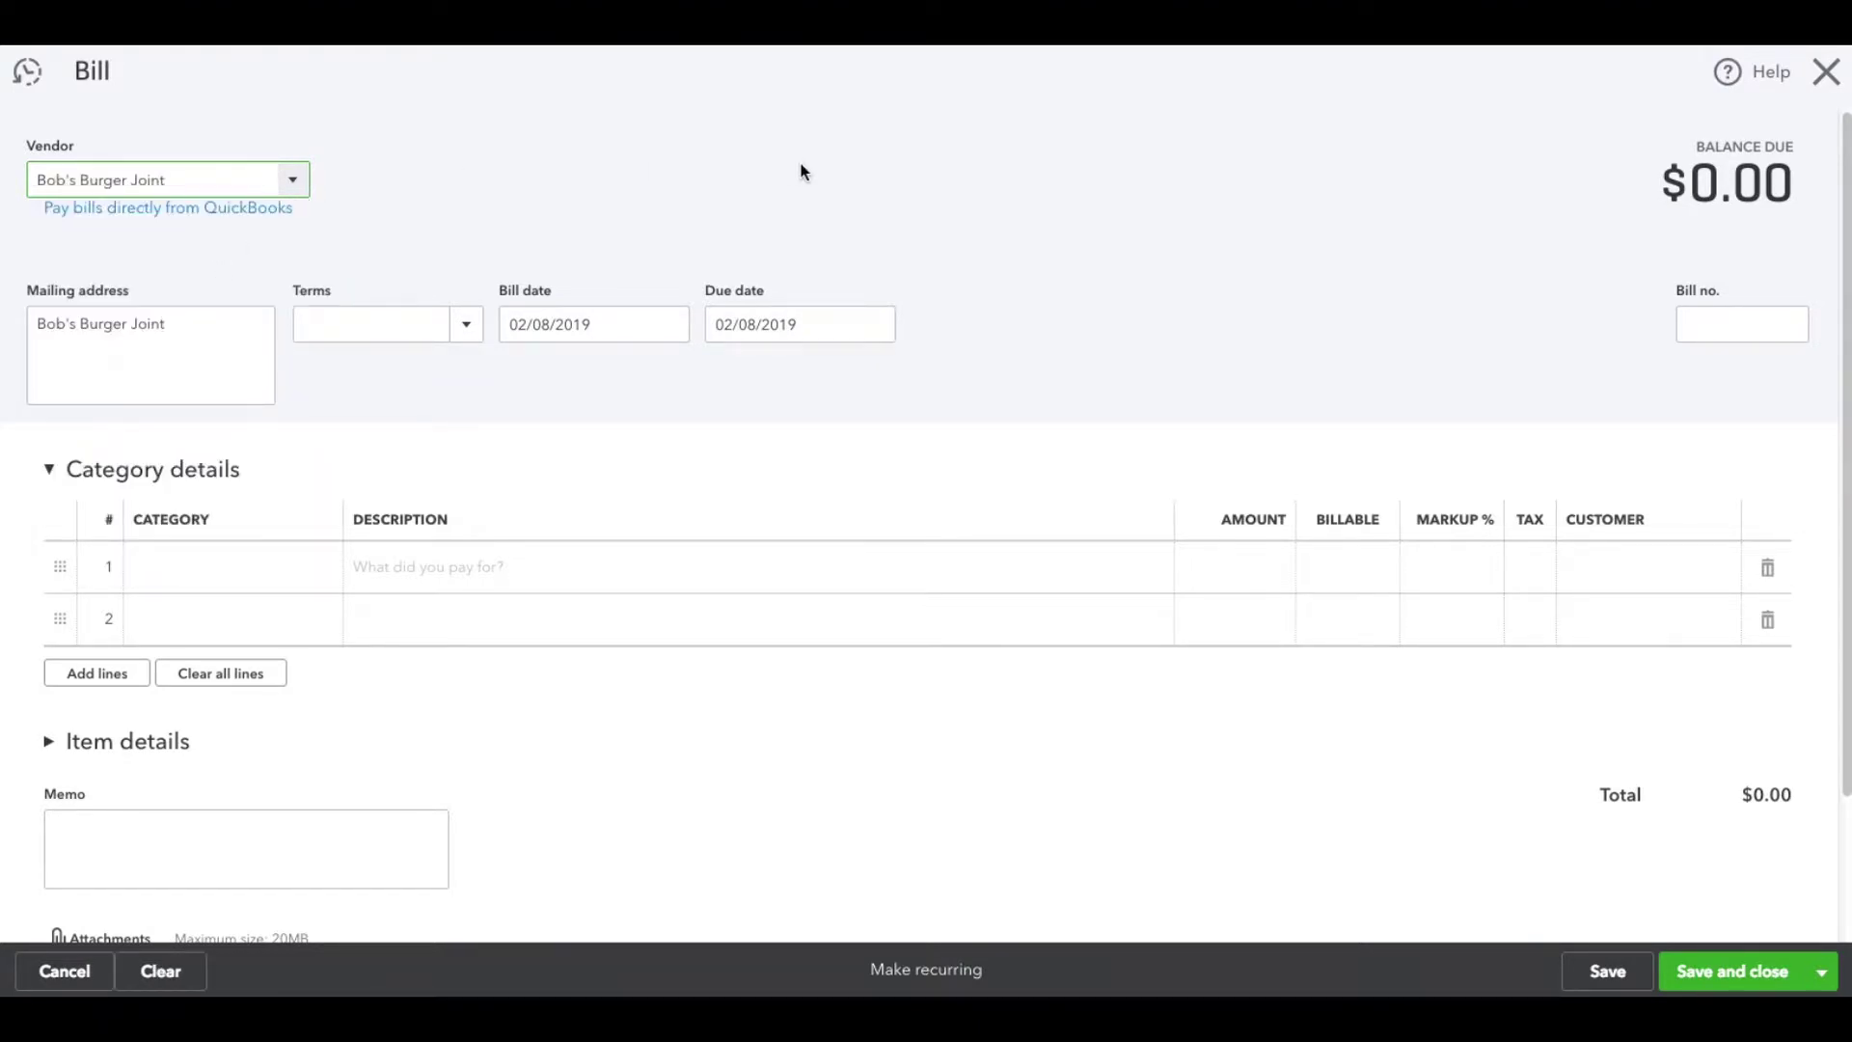
click(278, 566)
- Fill the first bill line with category Advertising, a description and amount 1500
text(adv)
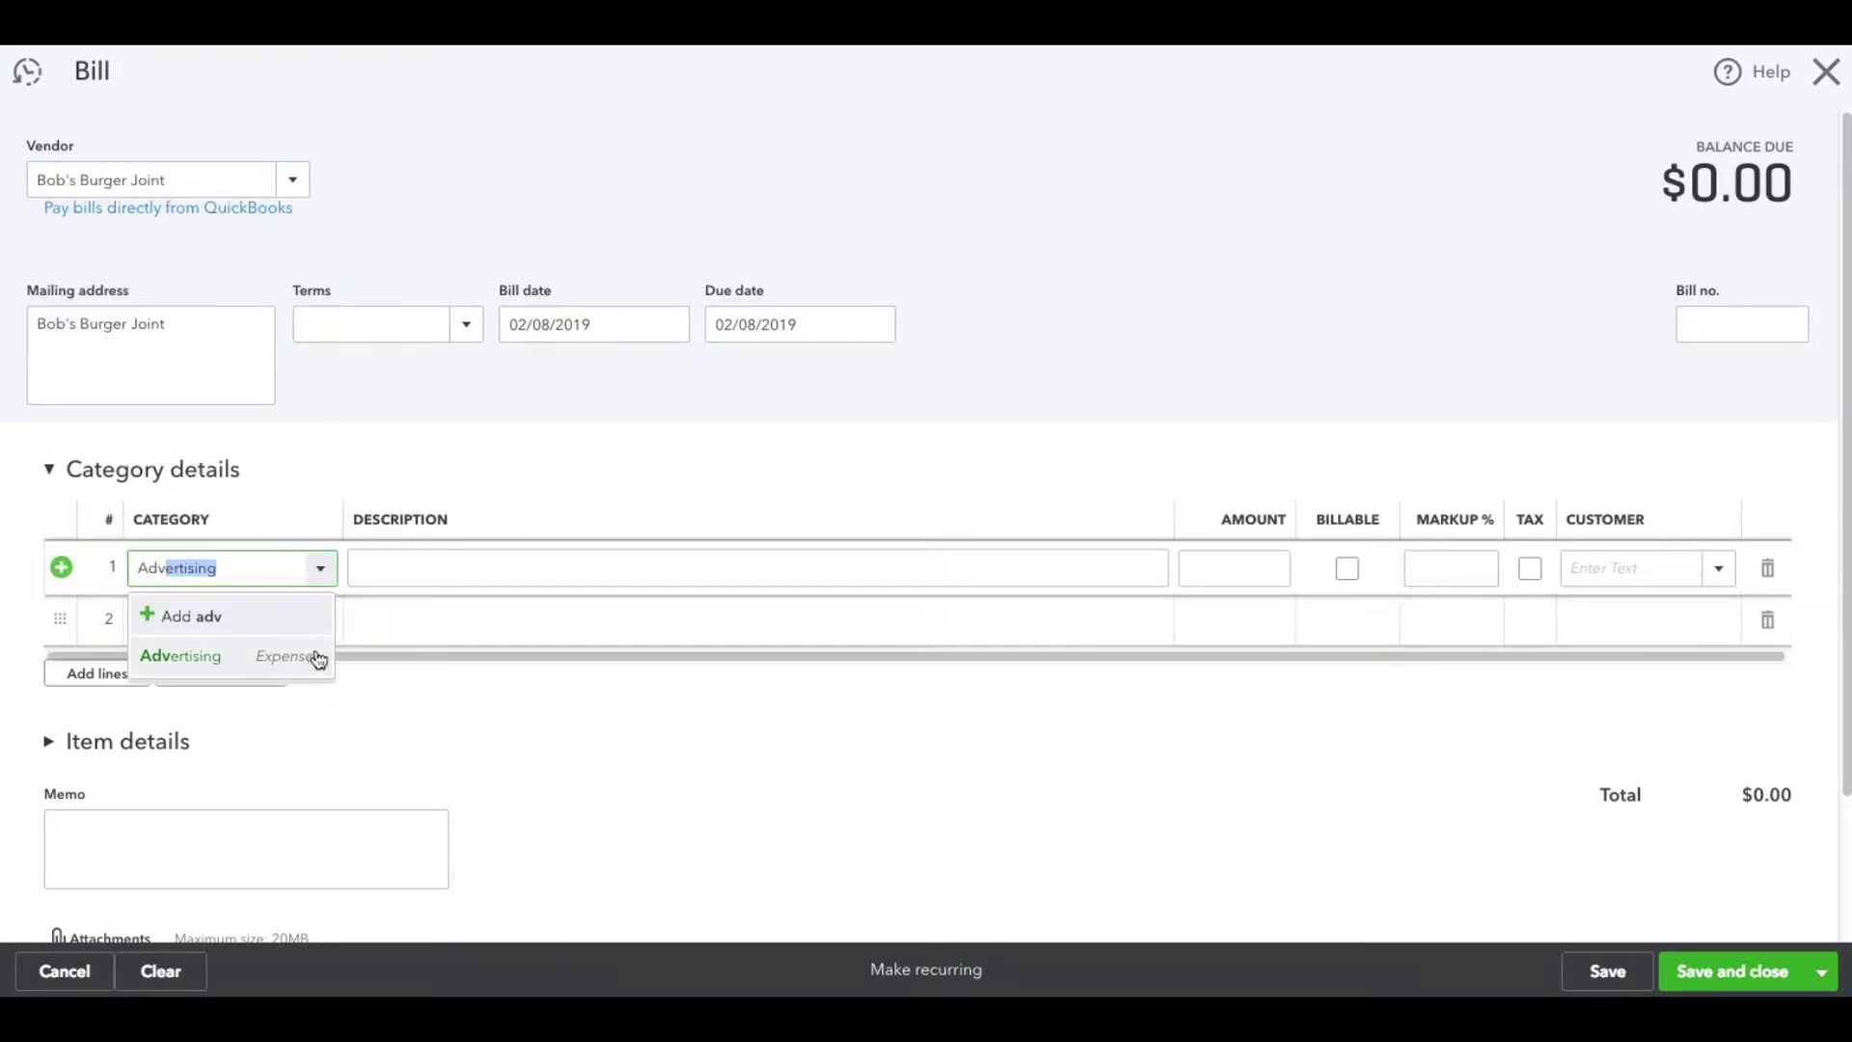
click(319, 653)
click(414, 569)
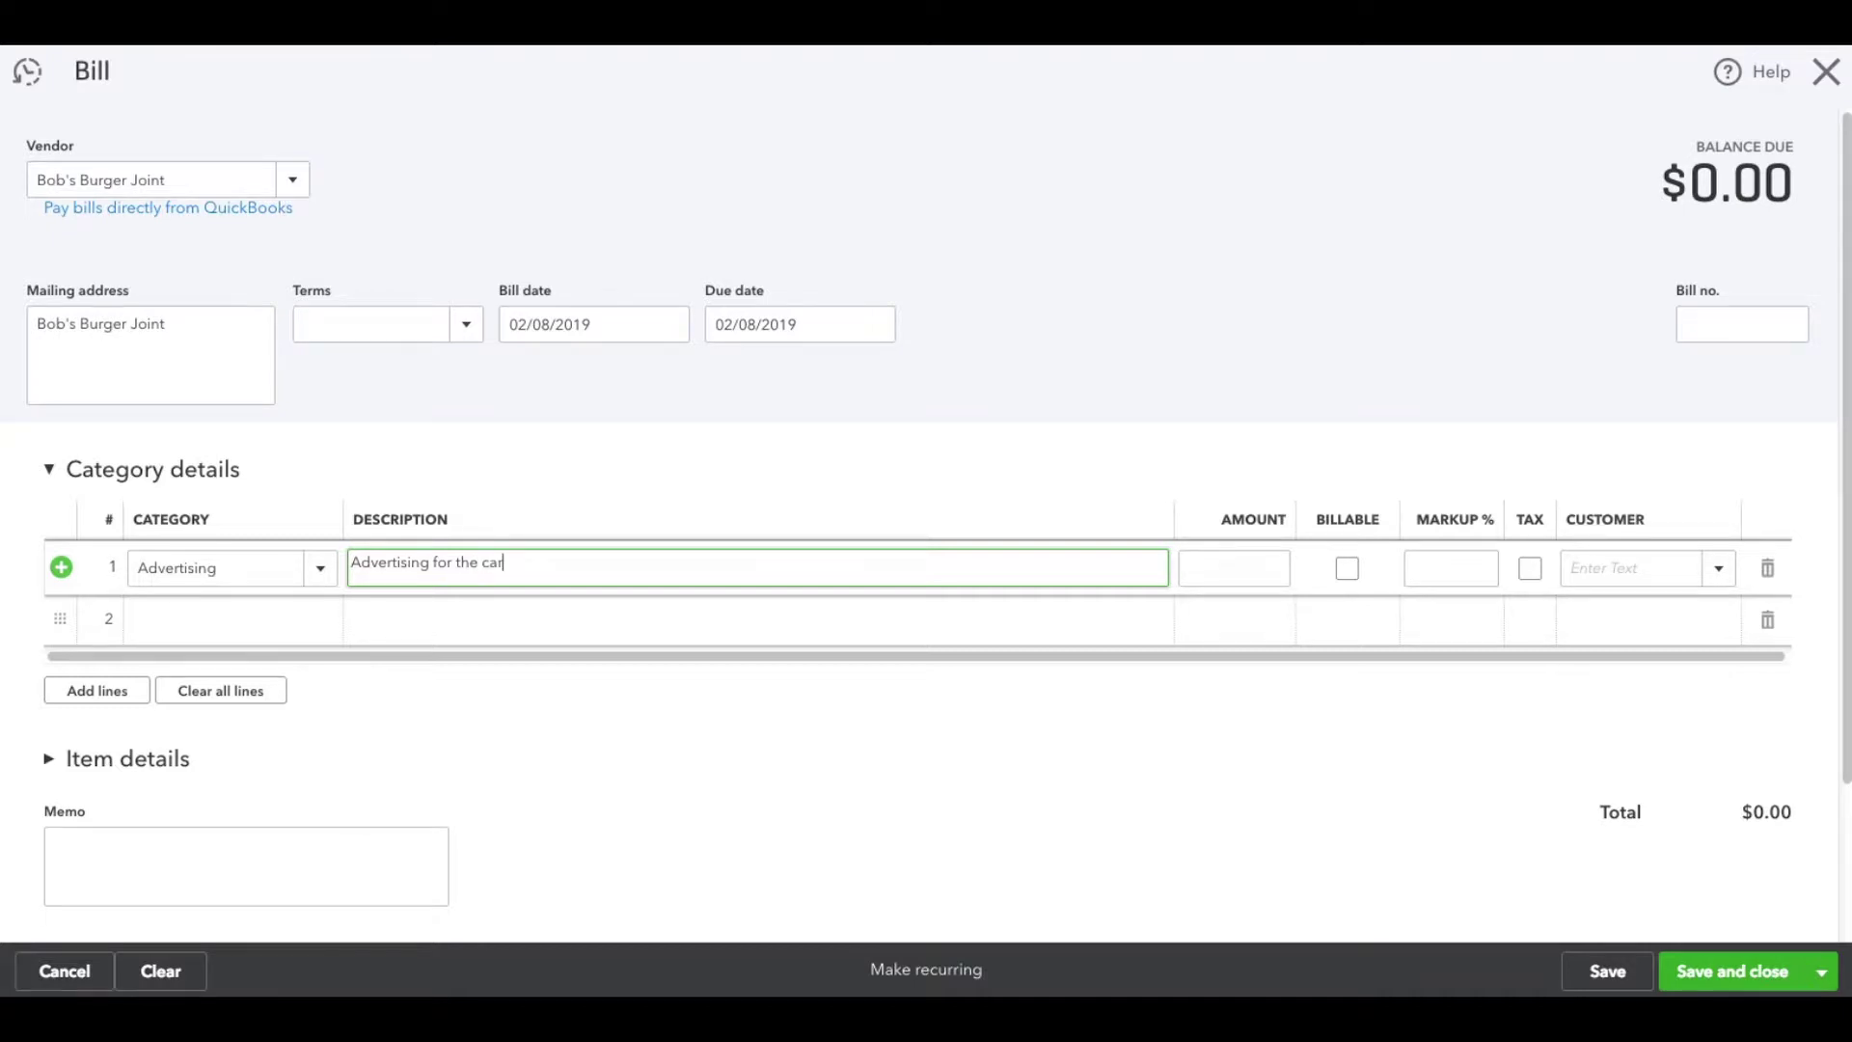
click(1256, 571)
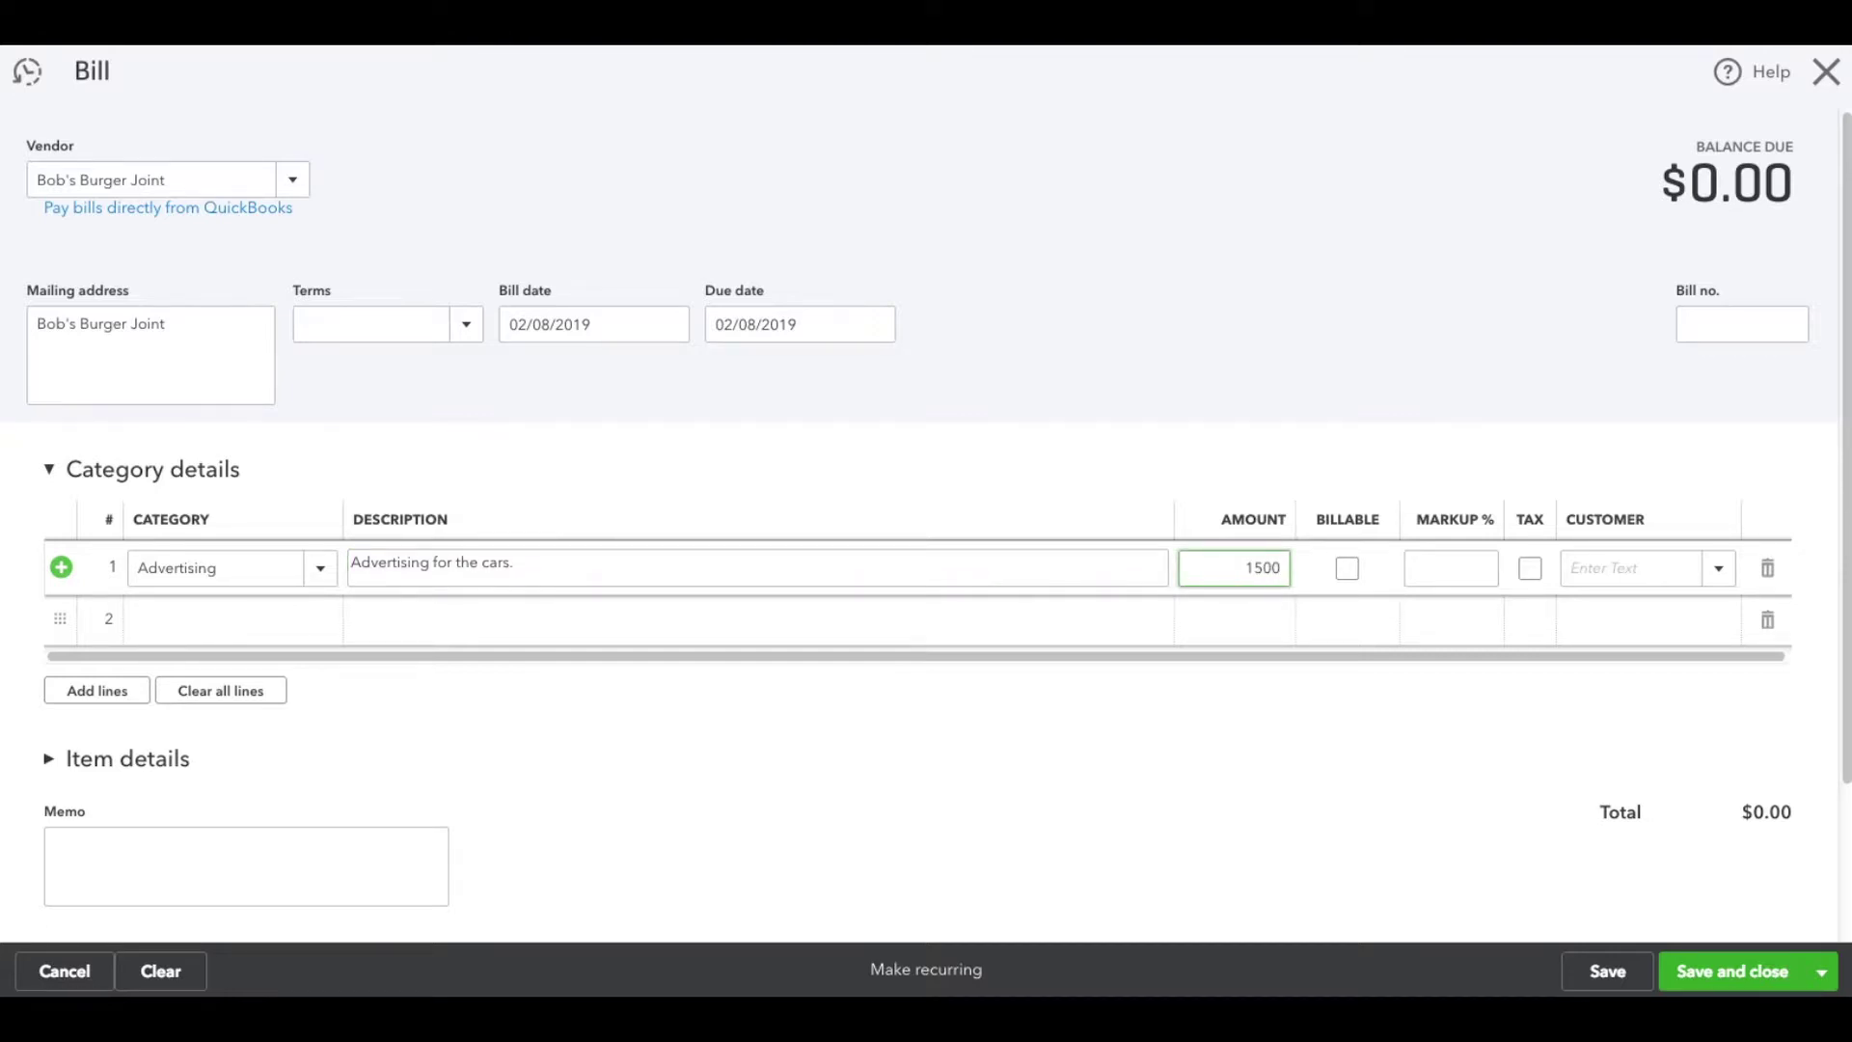
text(1500)
click(1351, 396)
- Mark the Advertising line billable with a 30% markup
click(1347, 570)
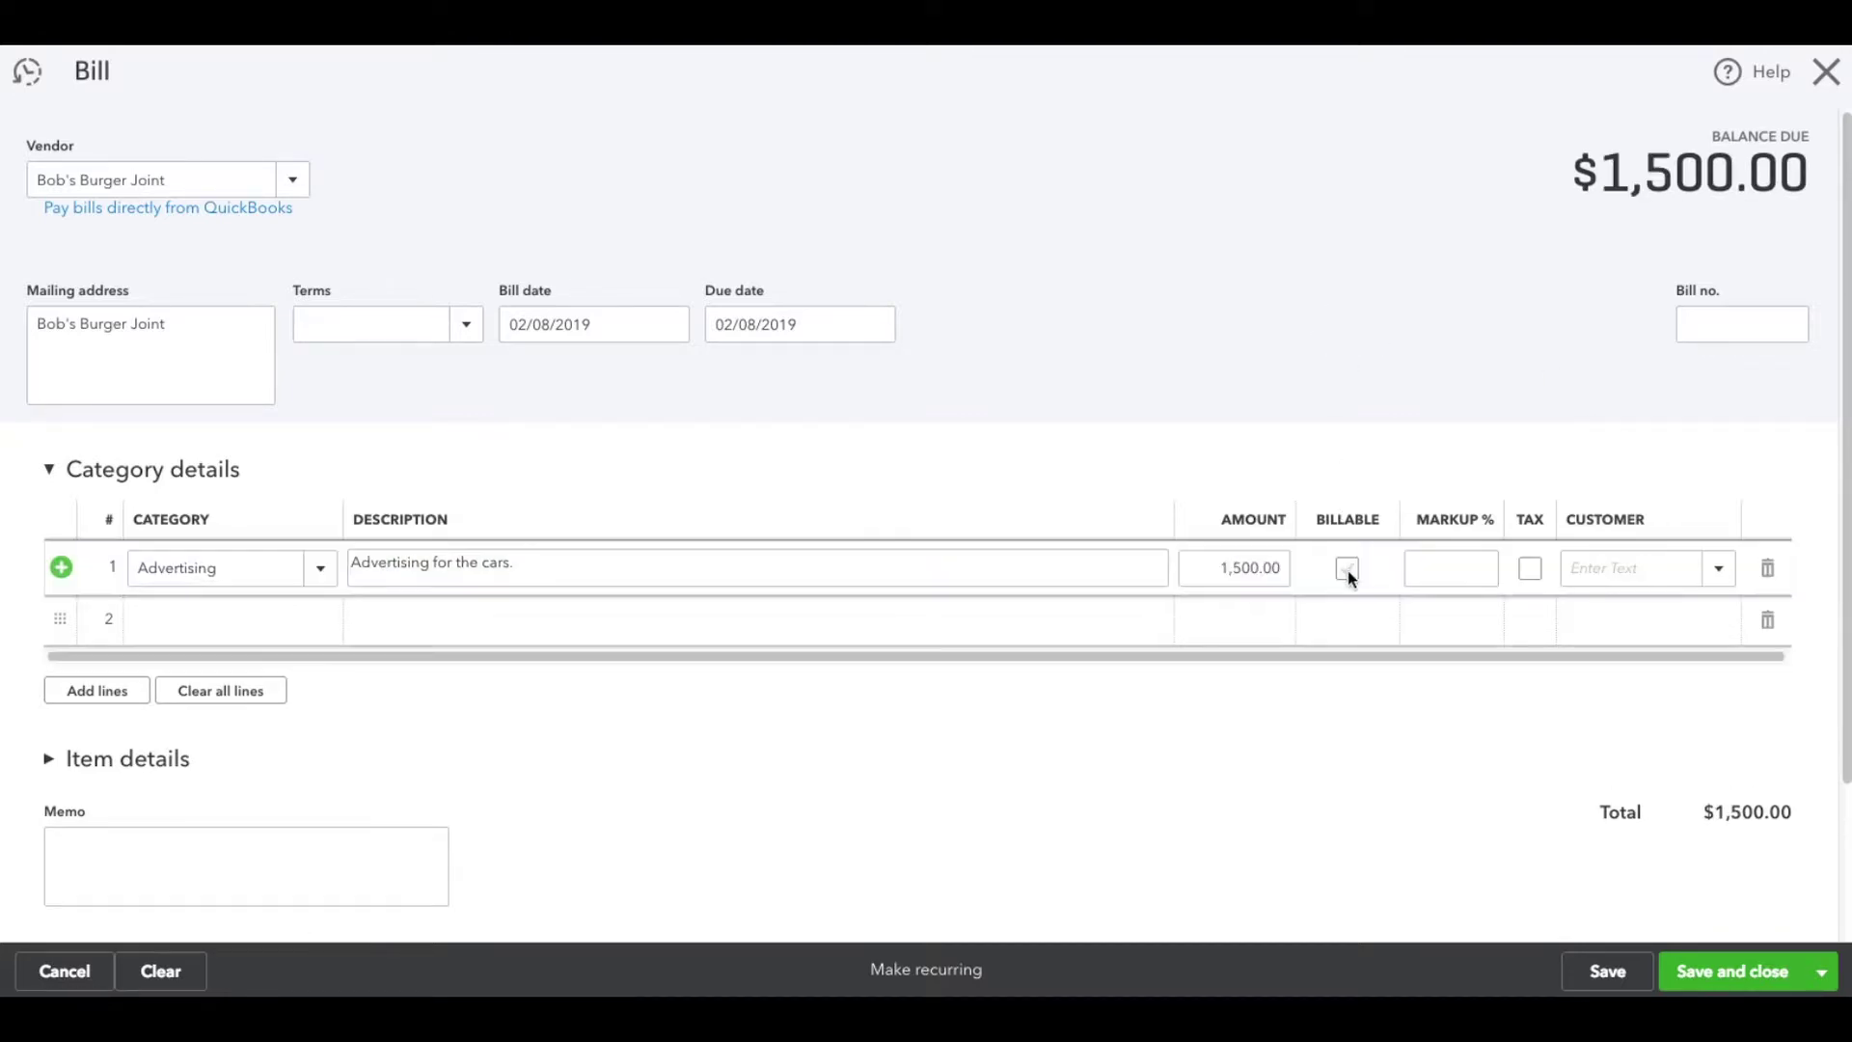
click(1346, 569)
click(1431, 567)
text(30)
click(1434, 393)
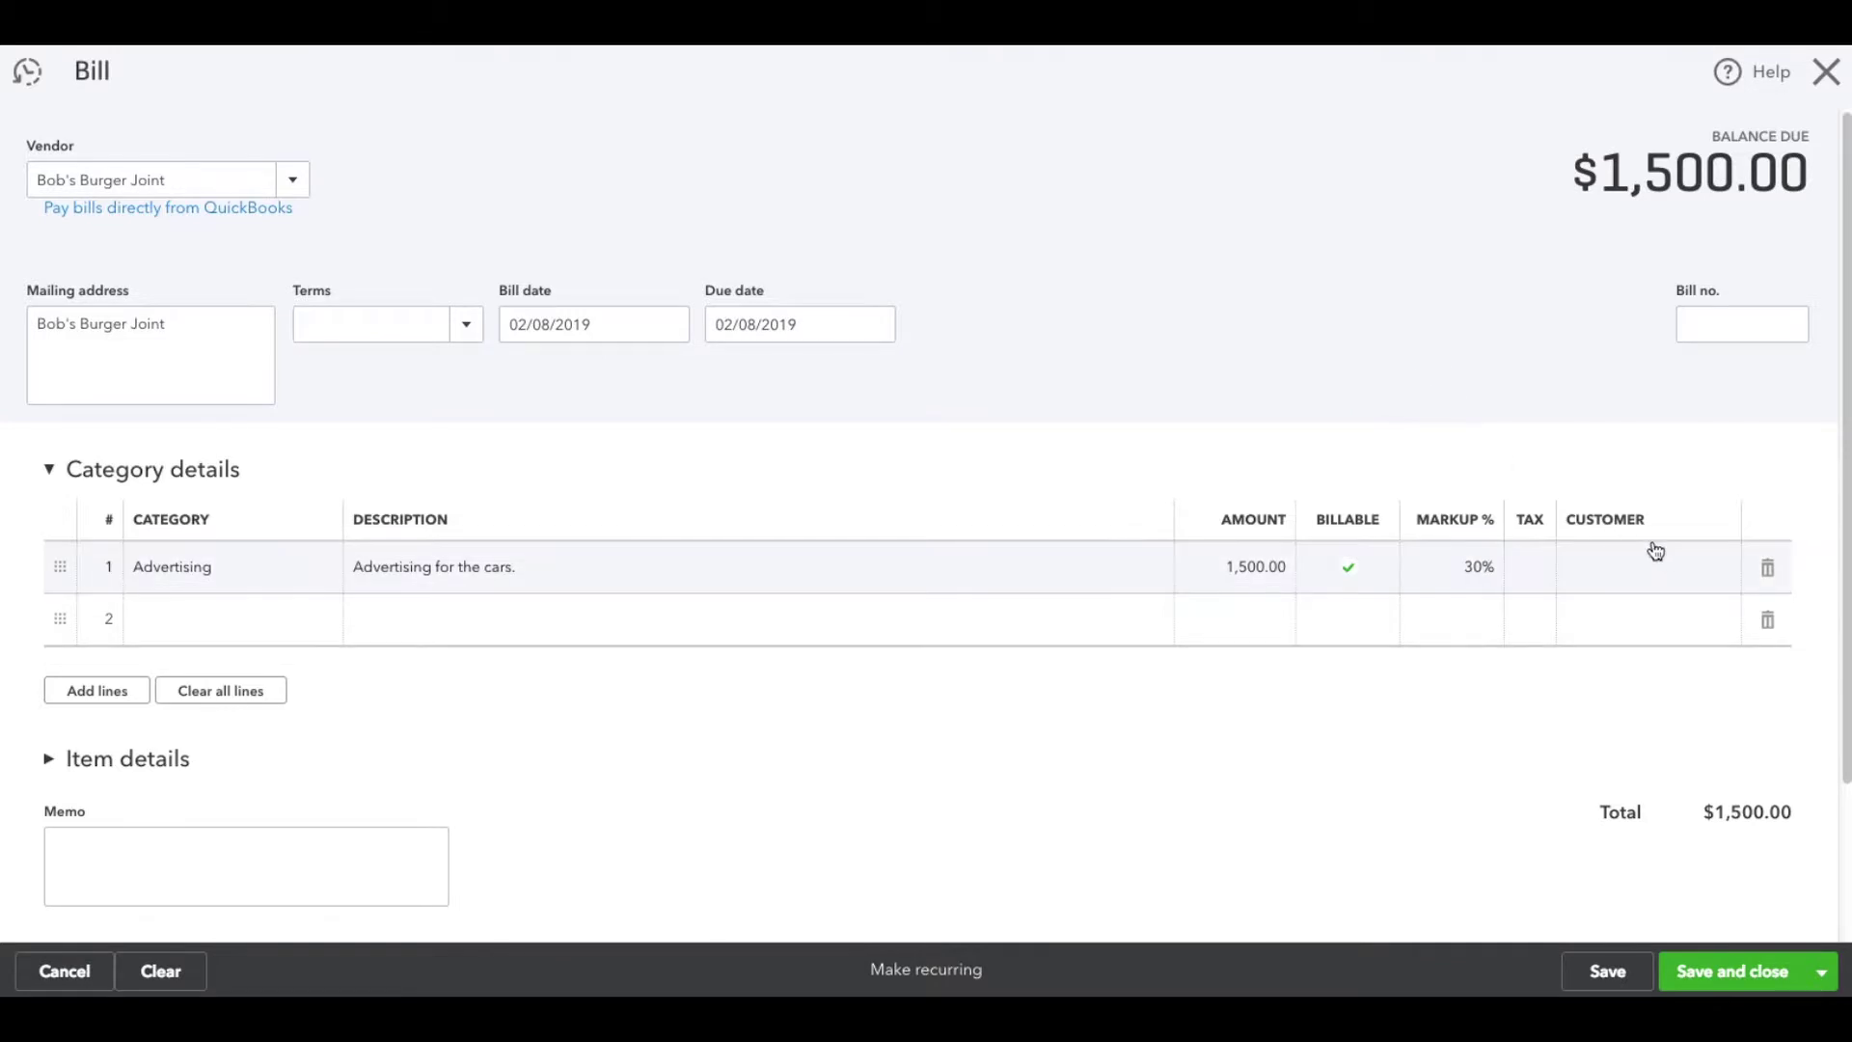
- Assign the line to customer Cool Cars, set terms to Due on receipt, and save the bill
click(1633, 564)
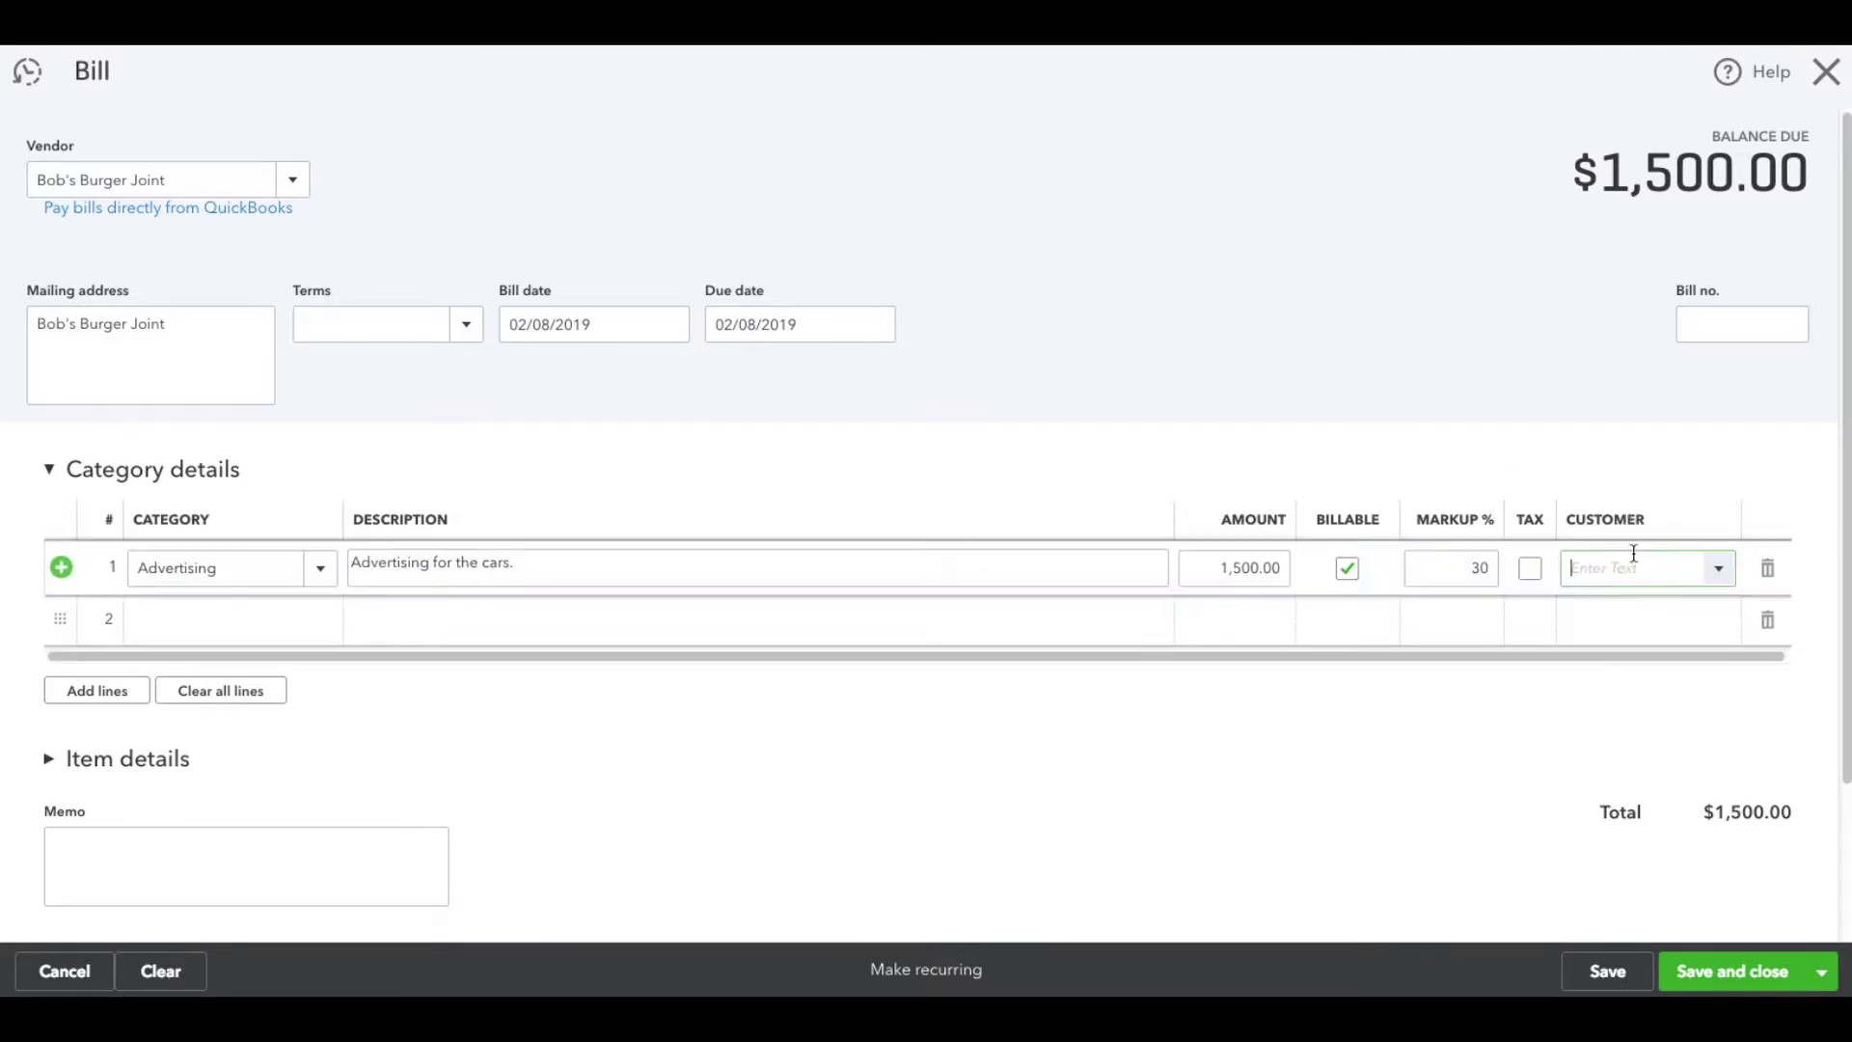
click(1722, 576)
click(1422, 744)
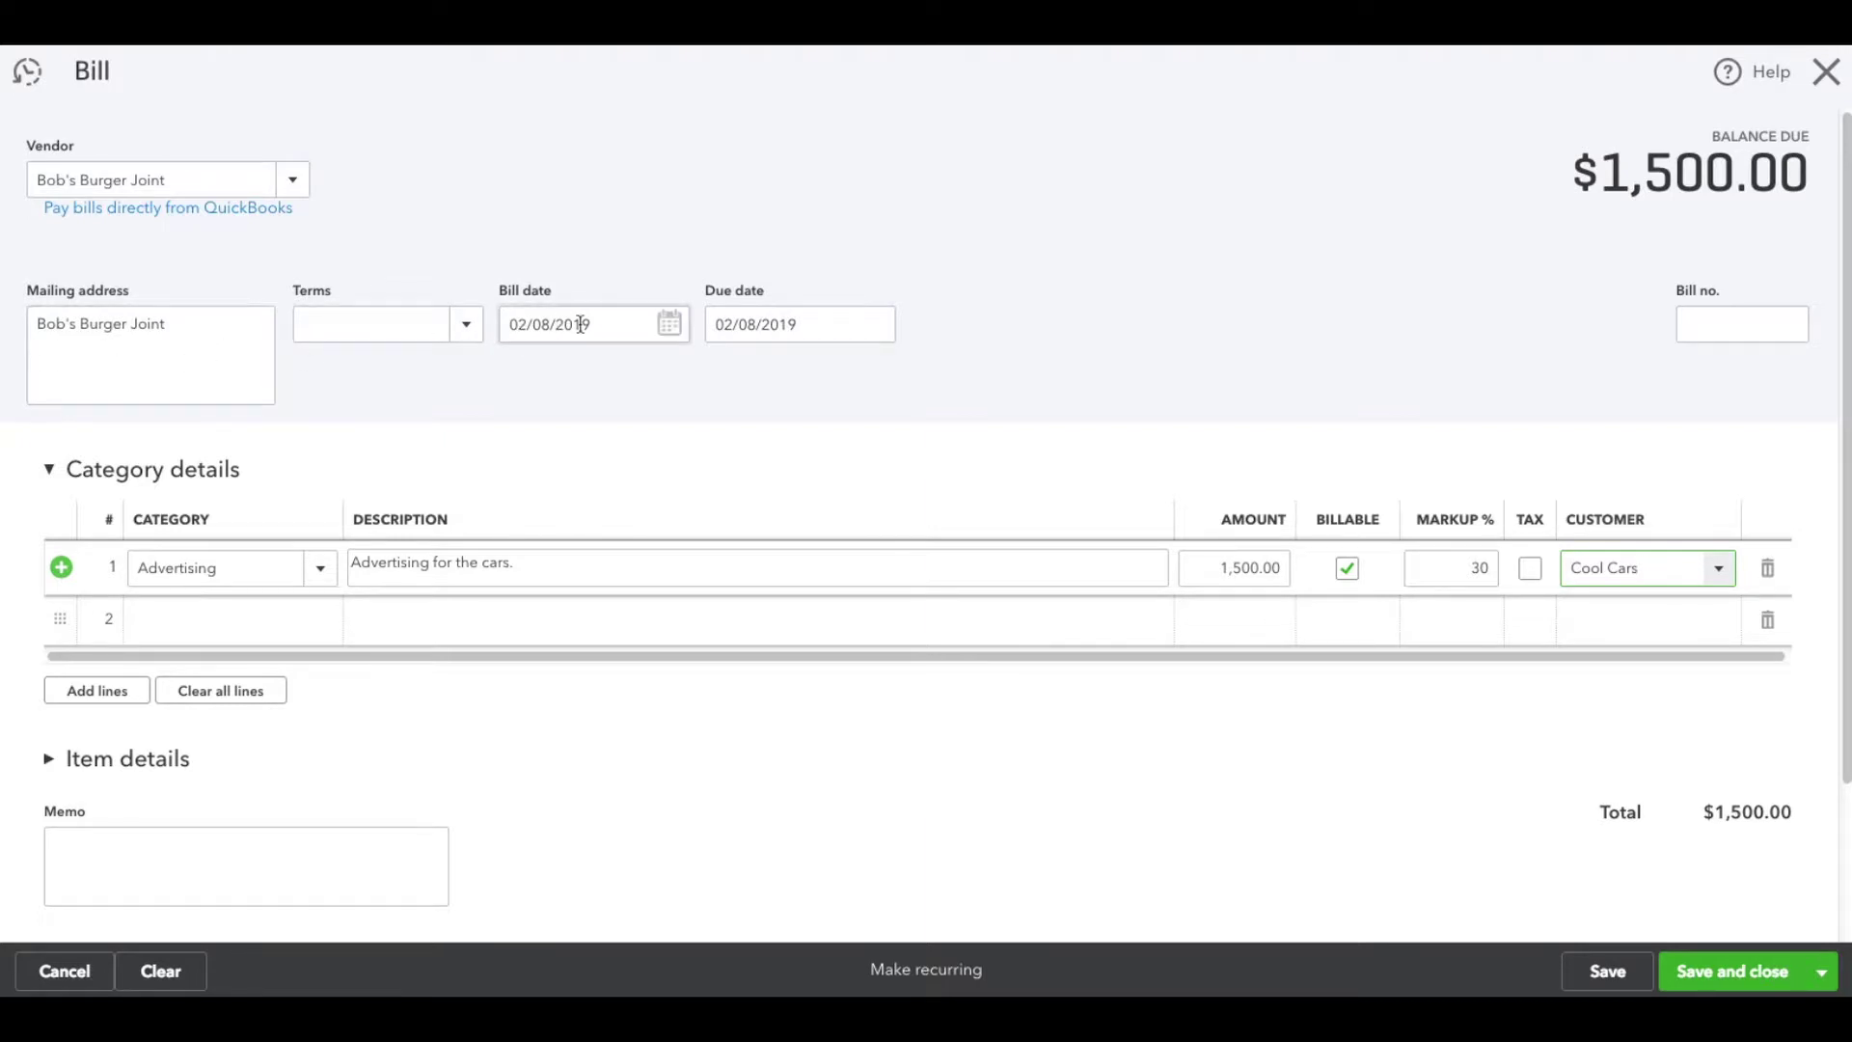
click(467, 326)
click(376, 412)
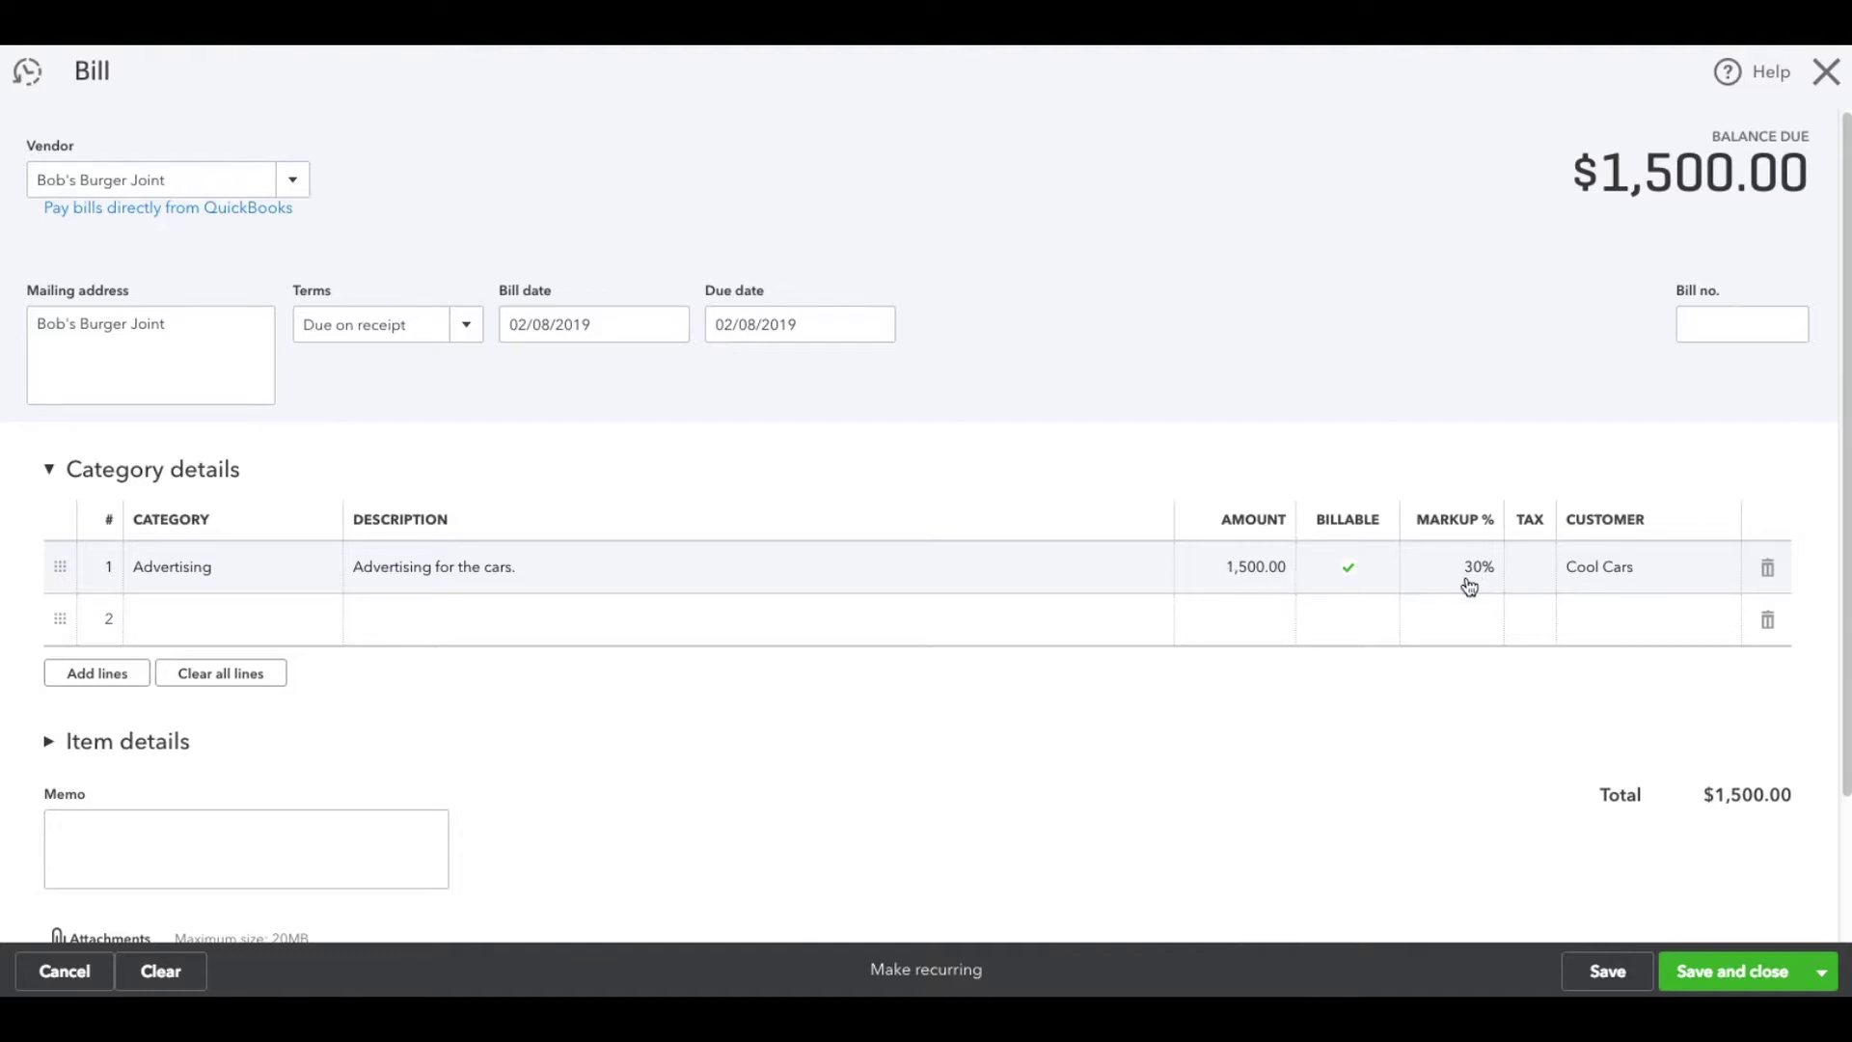
click(1709, 972)
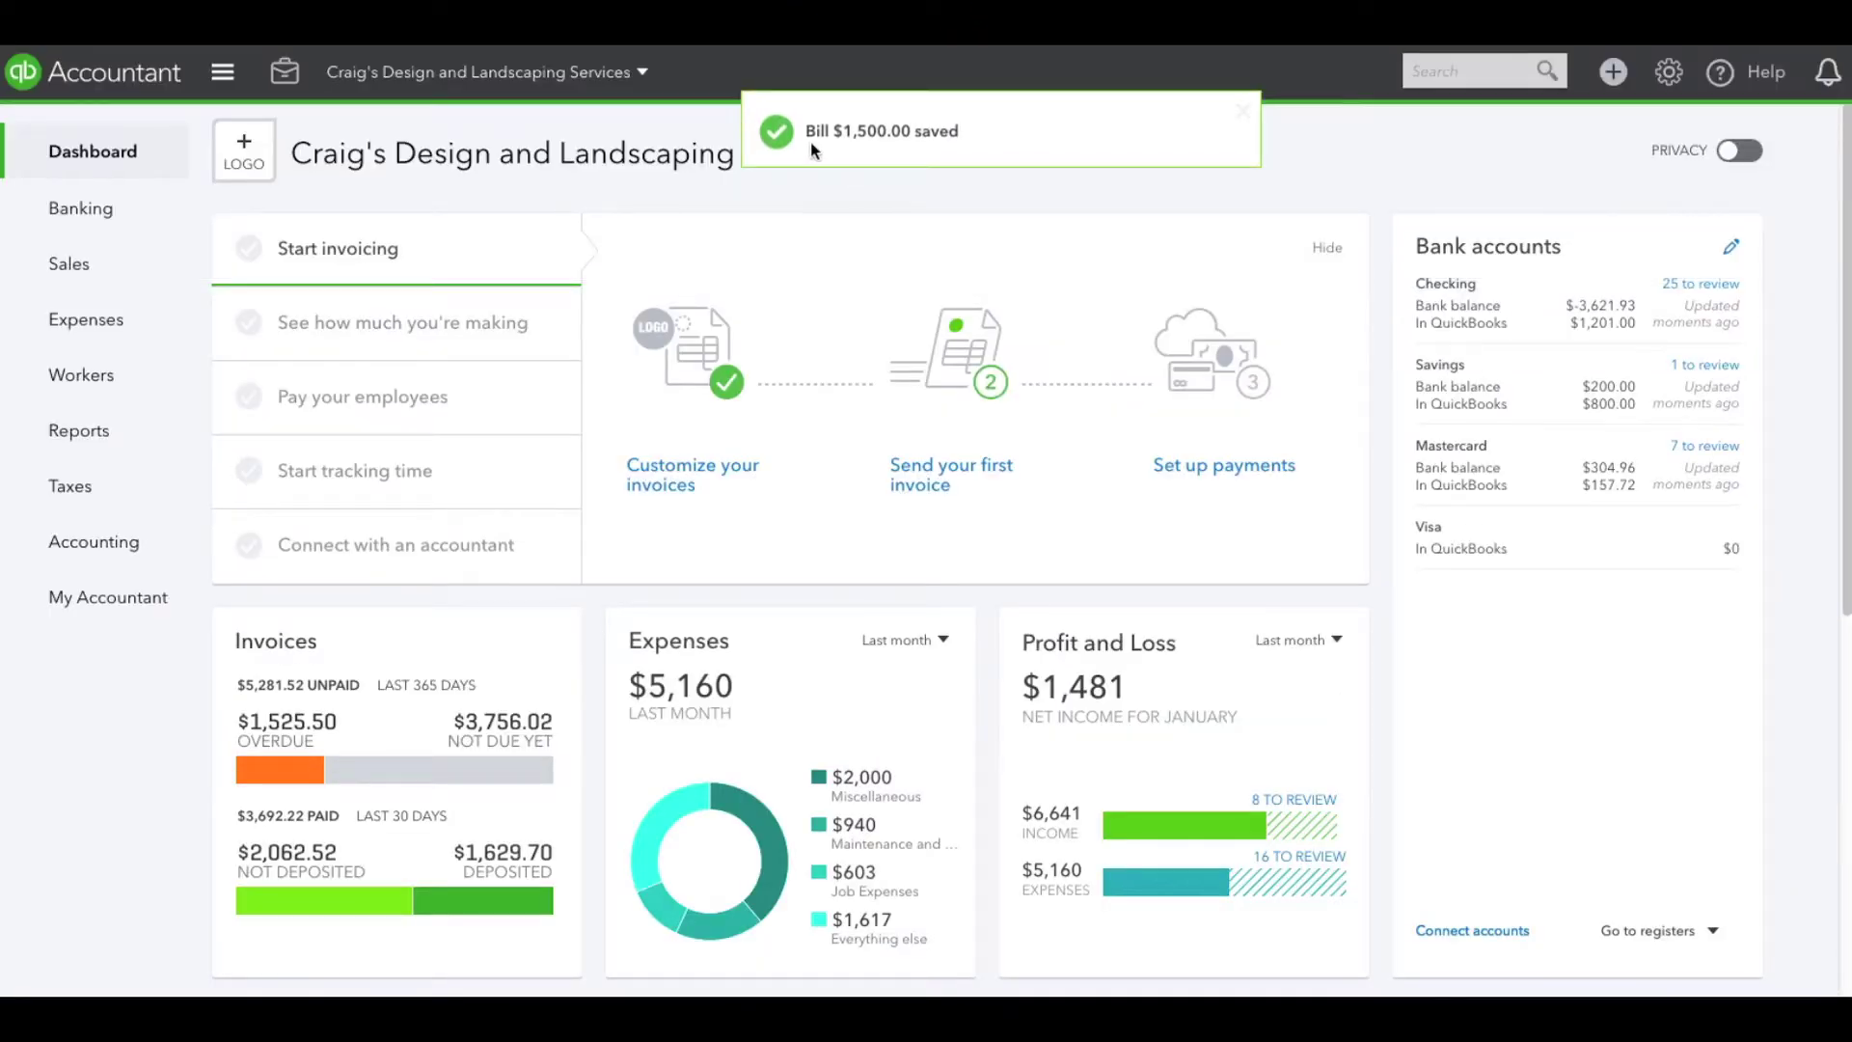
- Create a Cool Cars invoice and add the billable Advertising expense with markup, totalling $1,950
click(1612, 71)
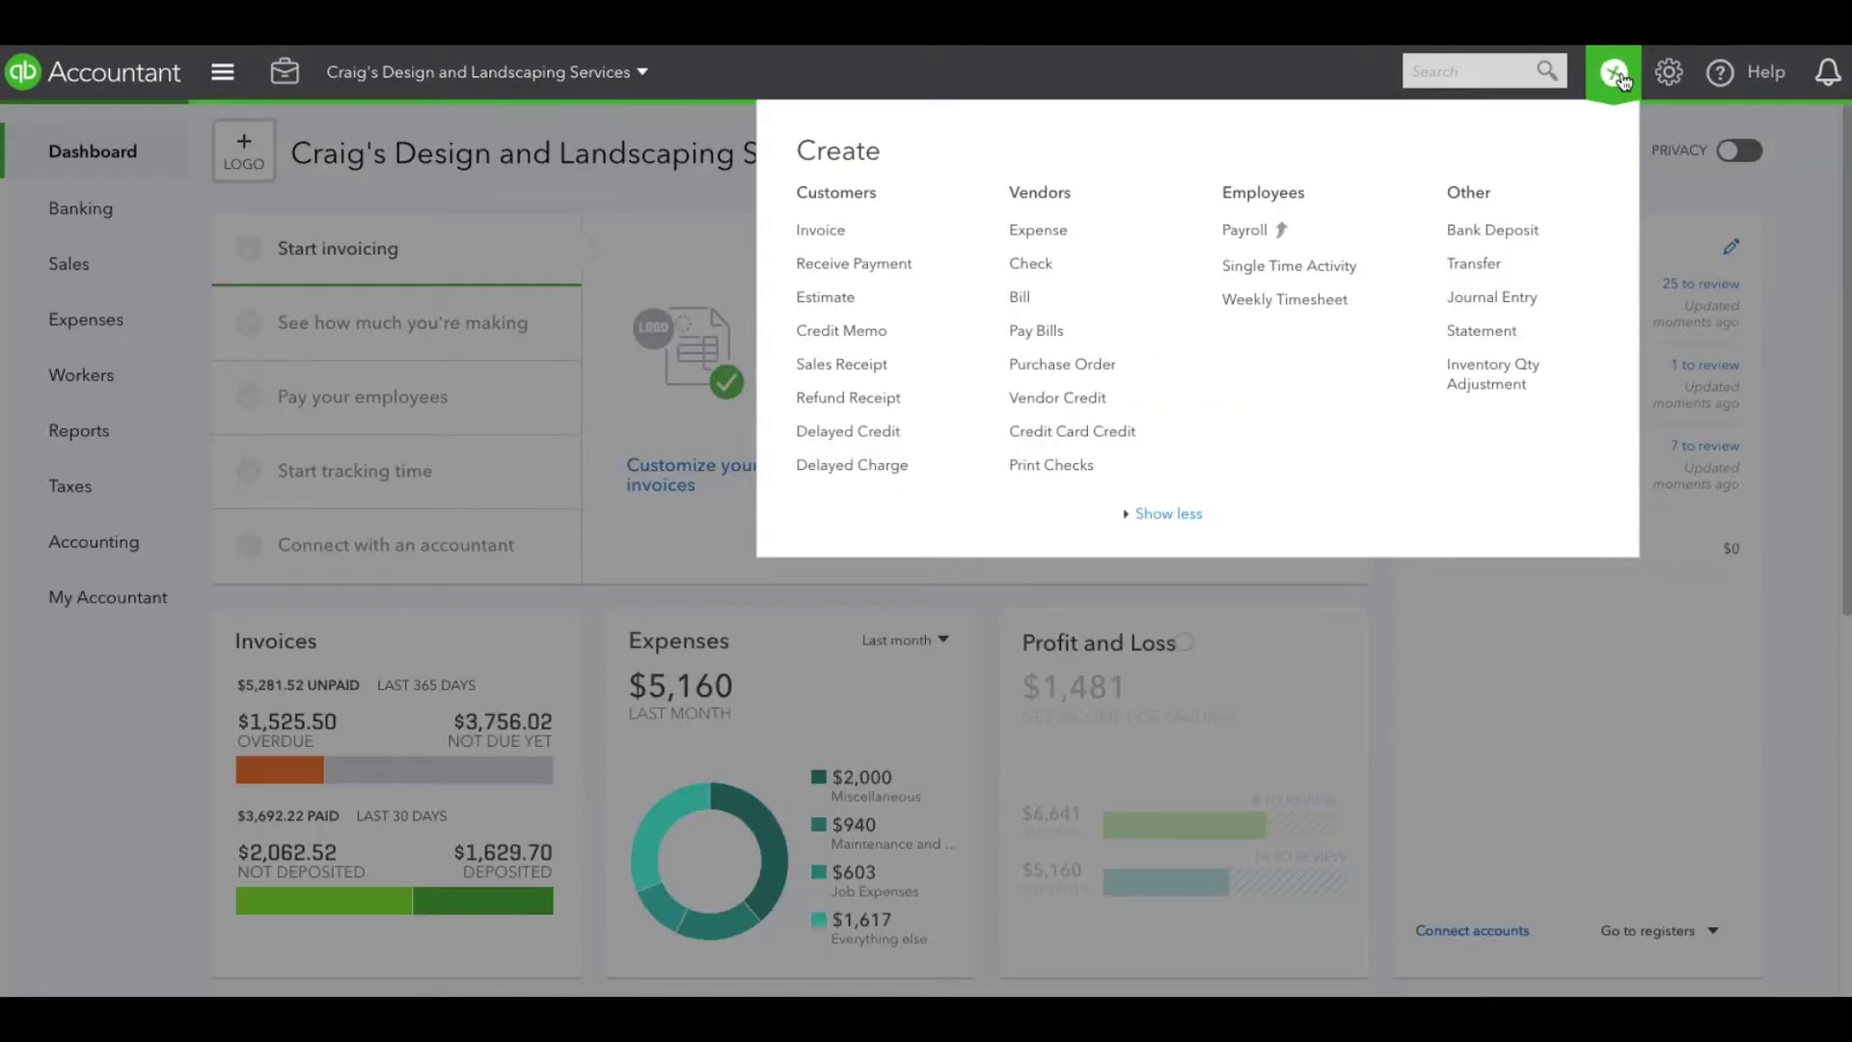
click(843, 230)
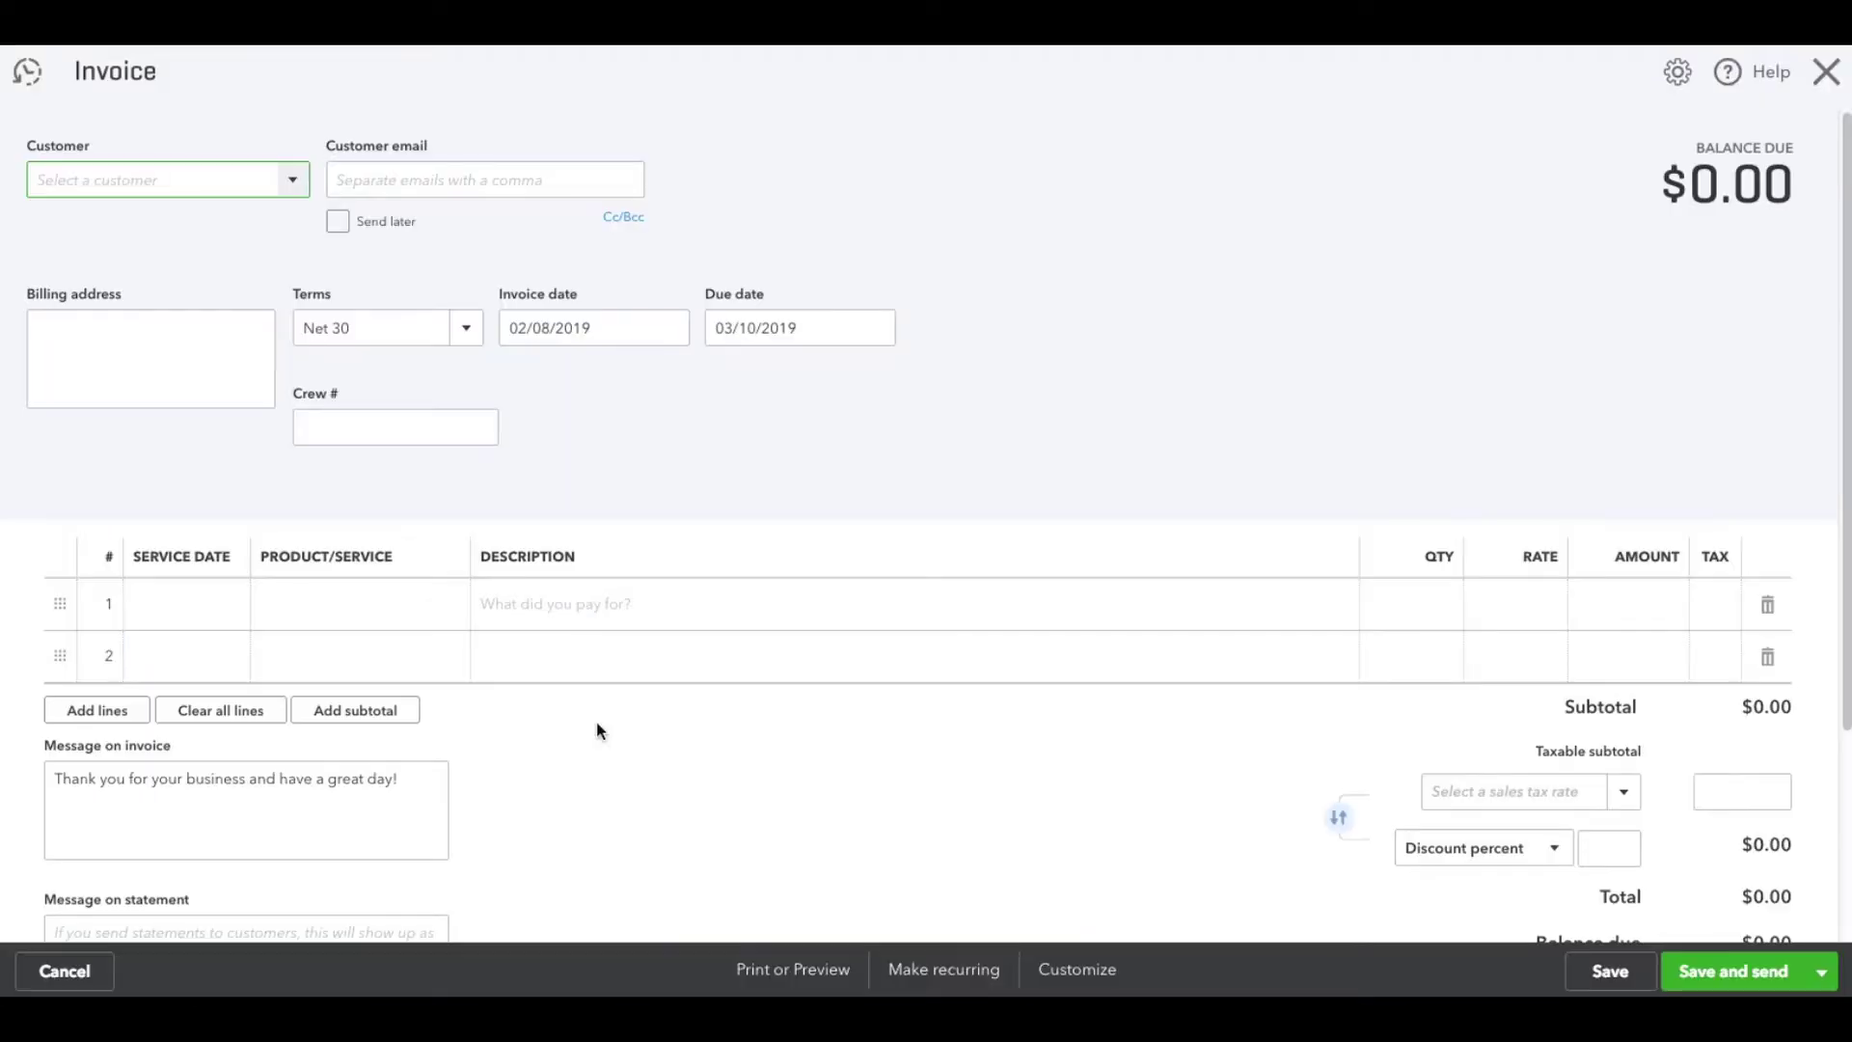
click(293, 182)
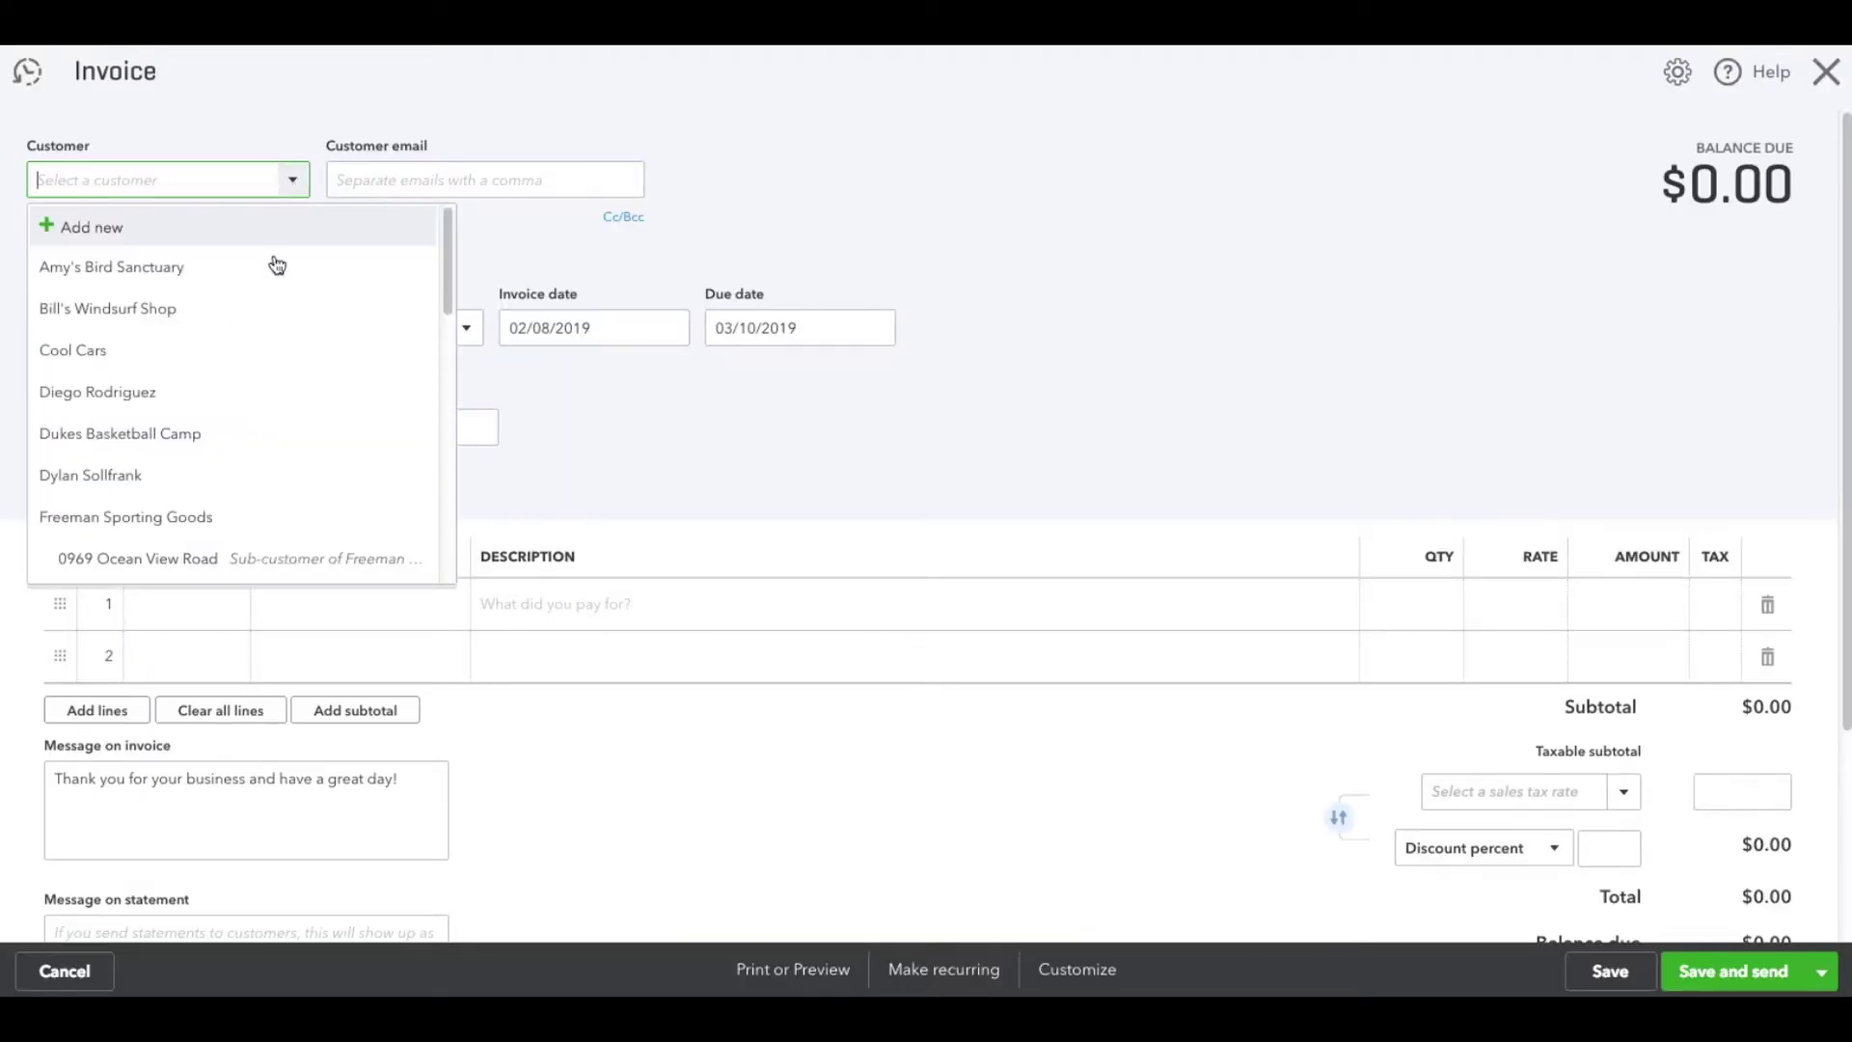
click(157, 358)
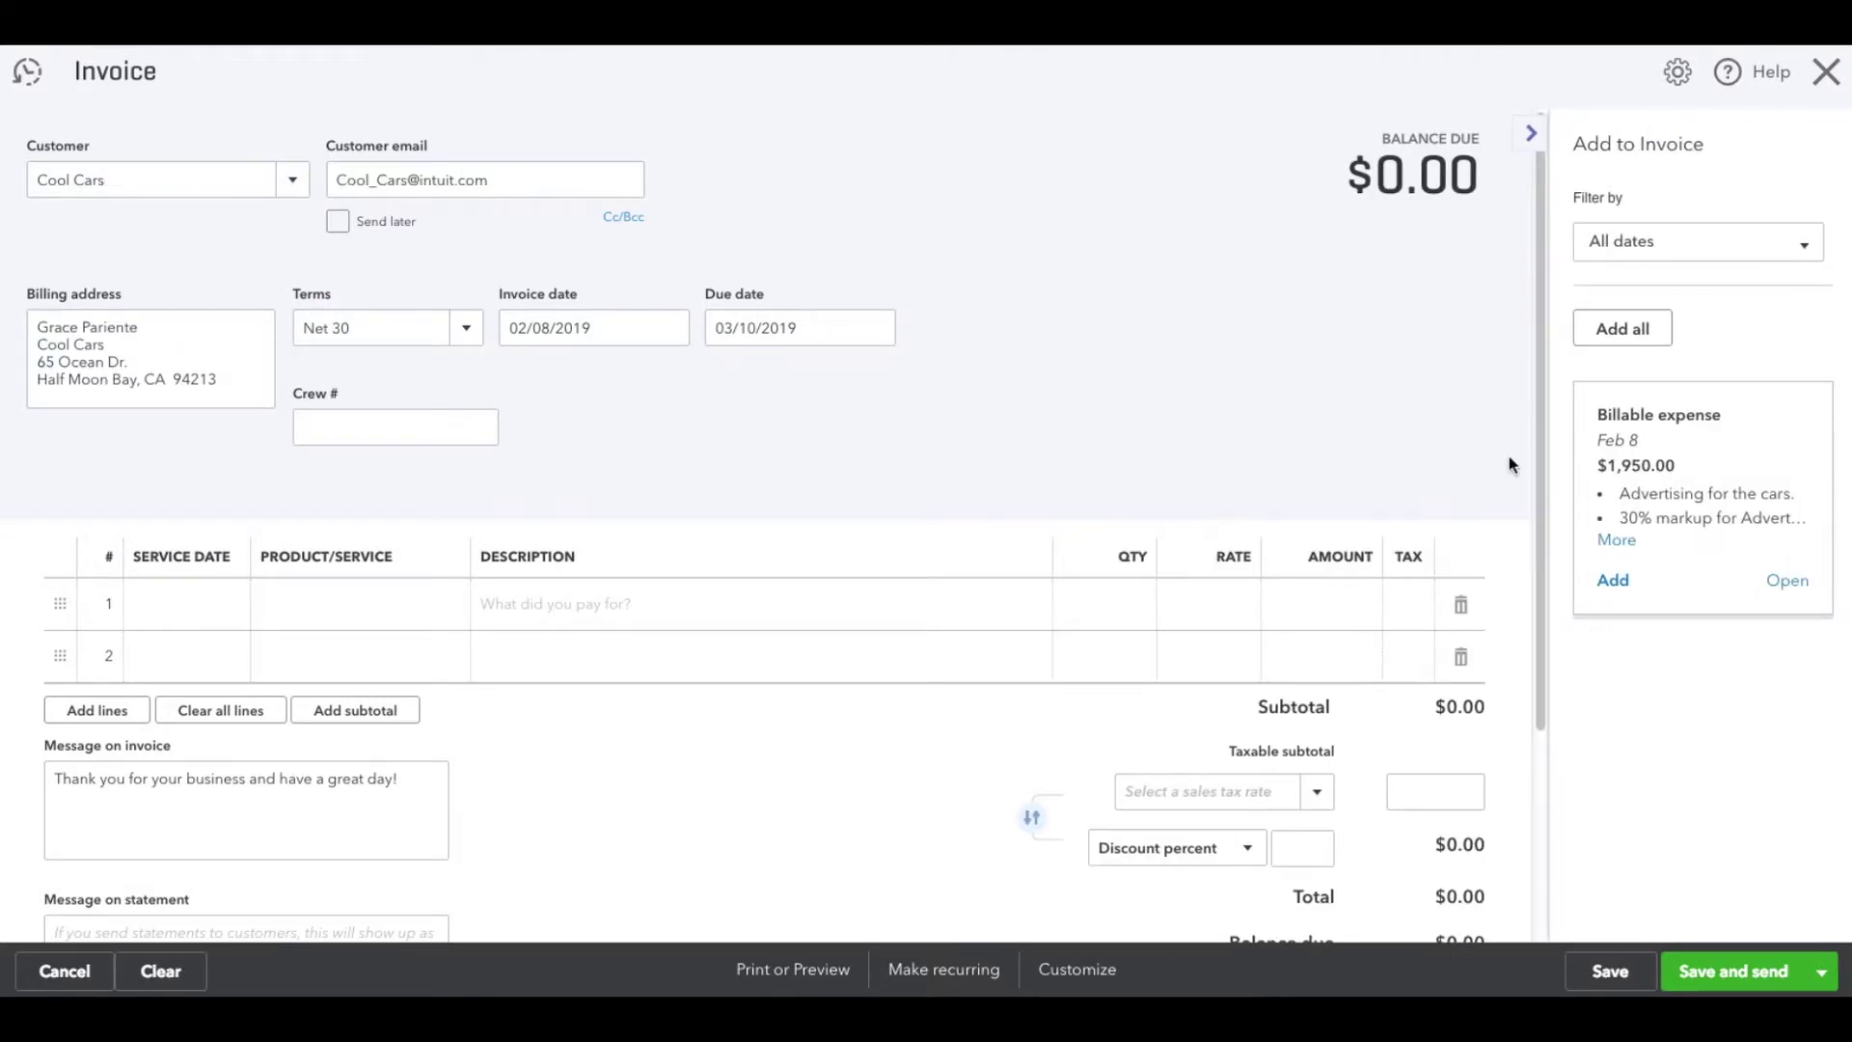
click(1613, 581)
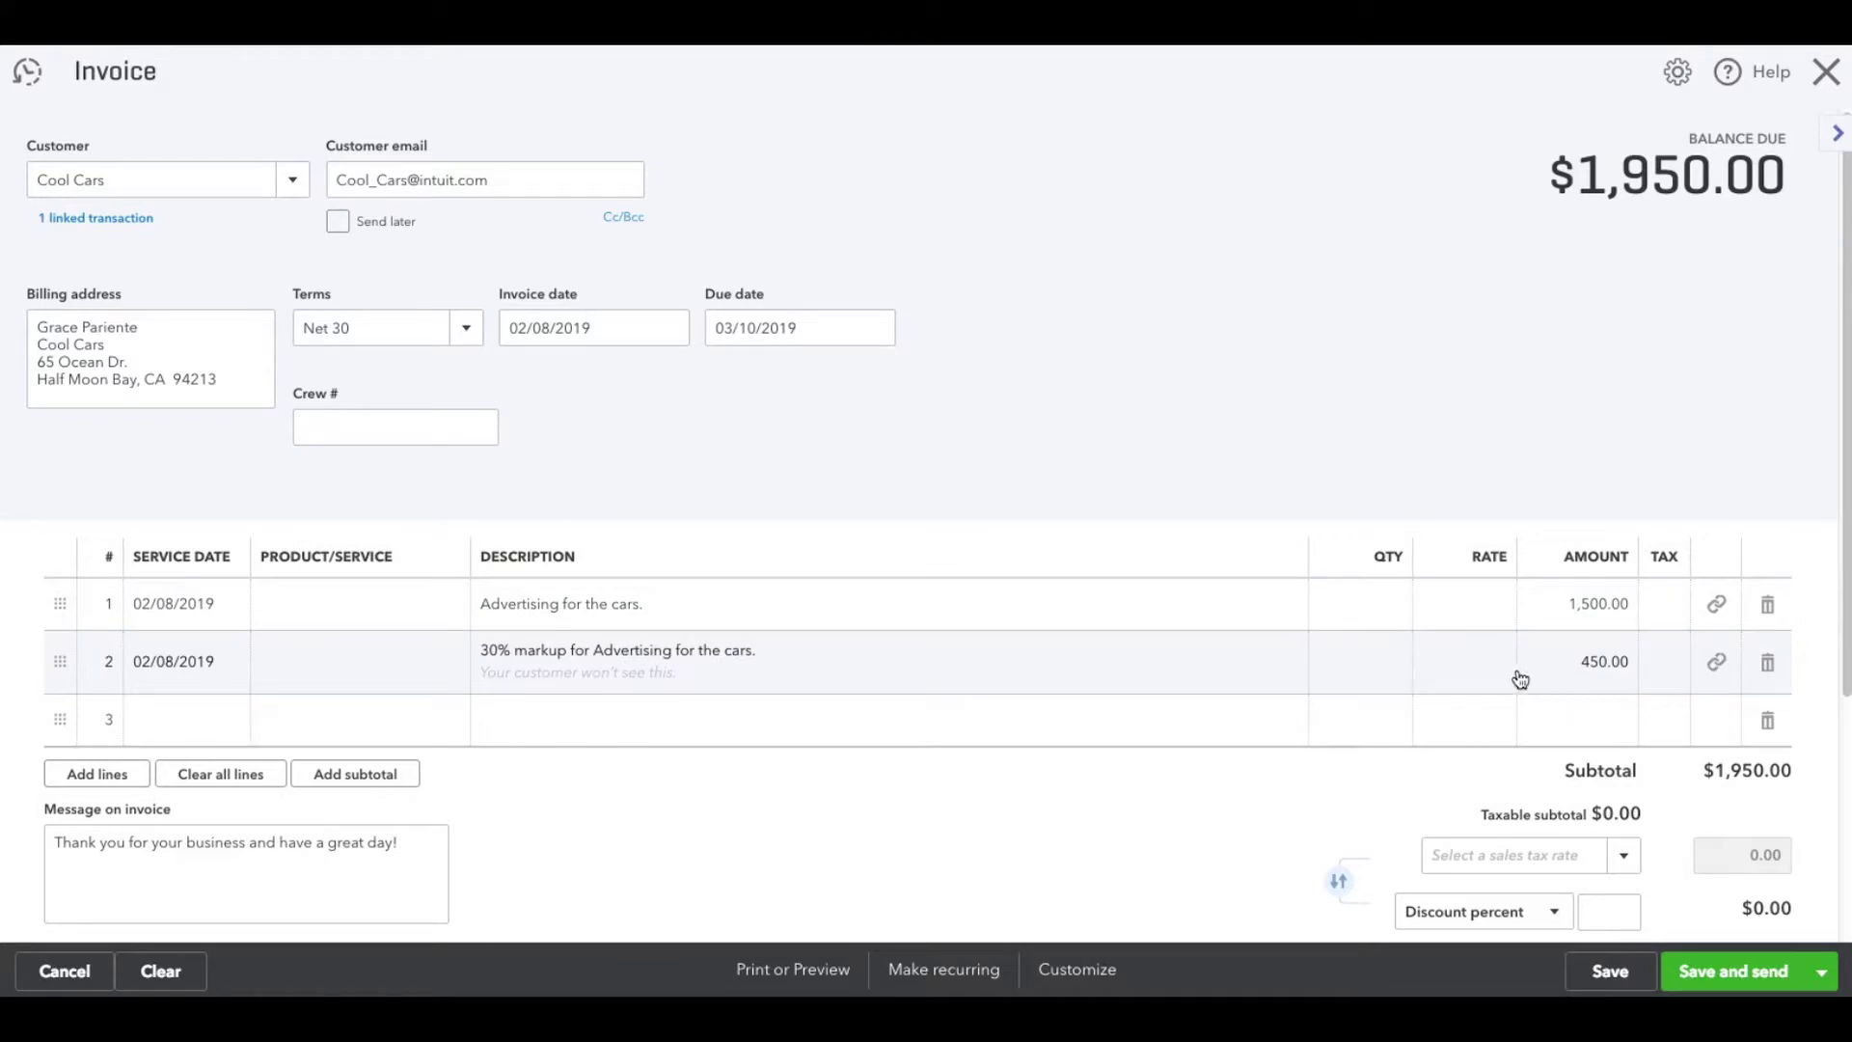
click(805, 972)
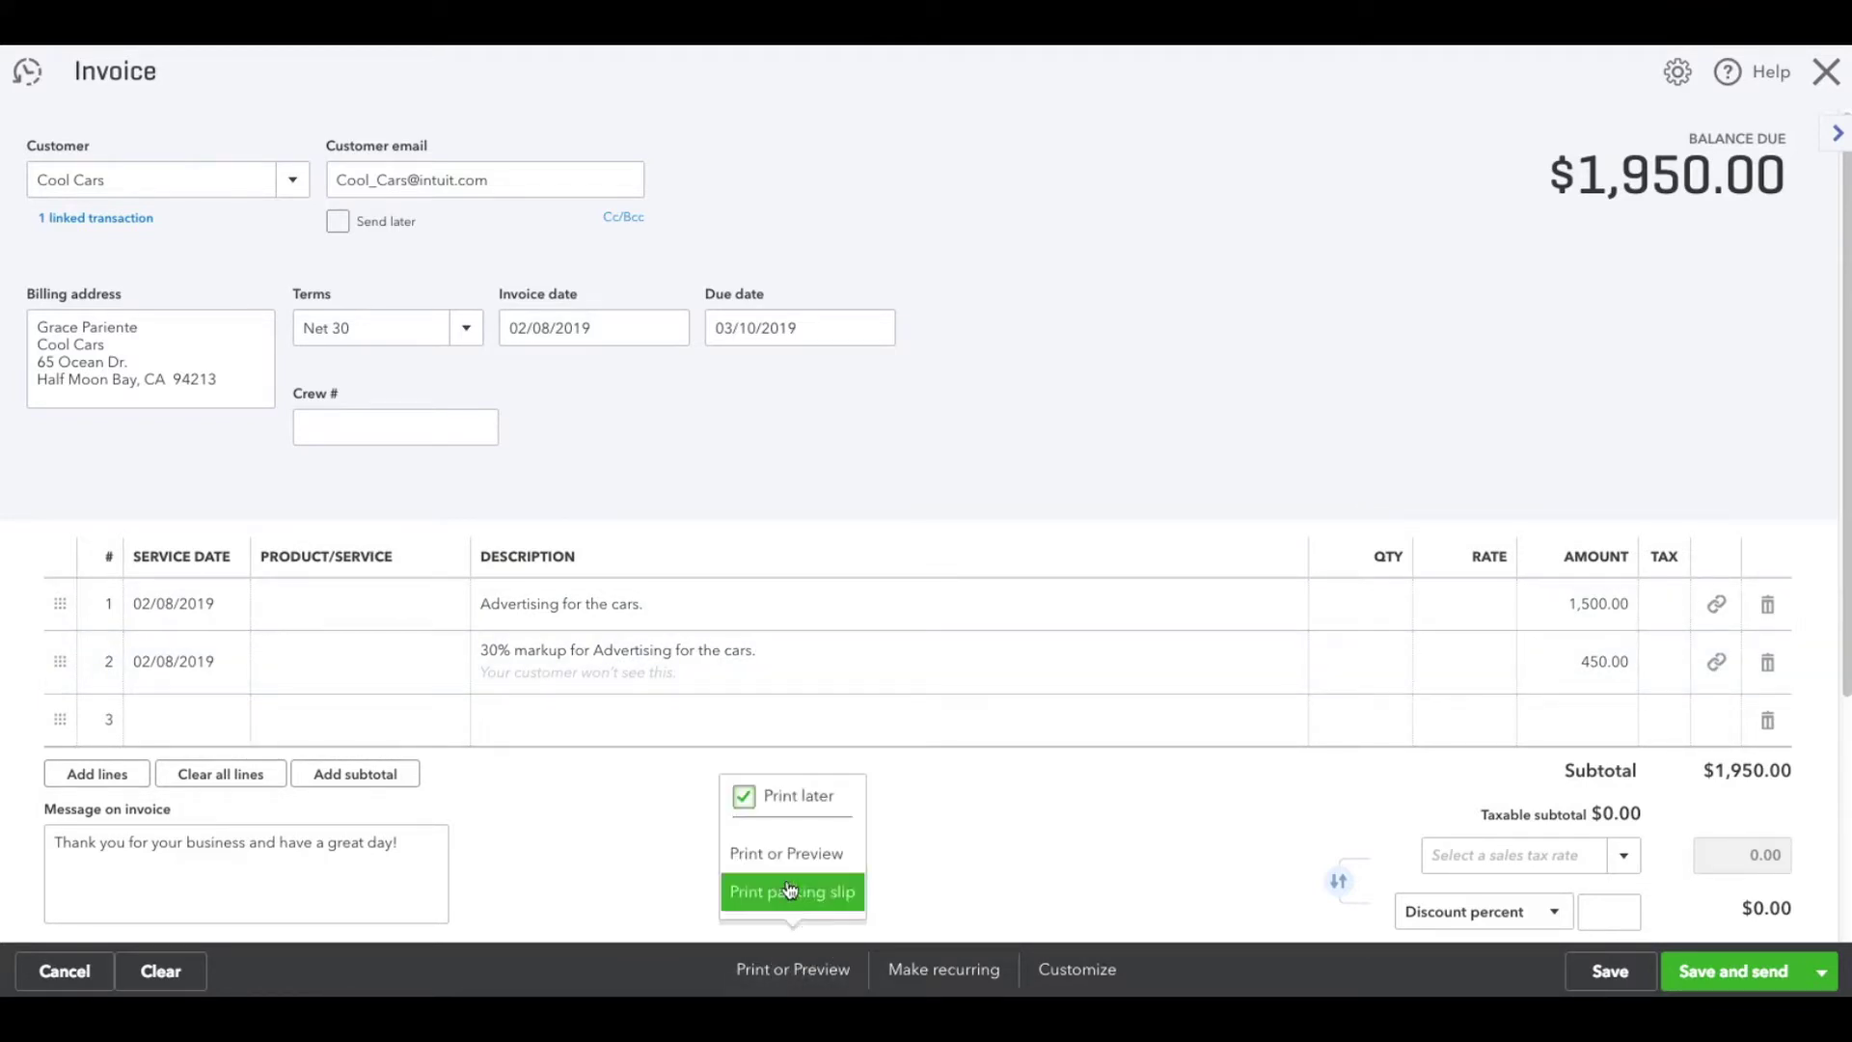
- Preview the Cool Cars invoice as printed, close the preview, and save invoice #1039
click(745, 854)
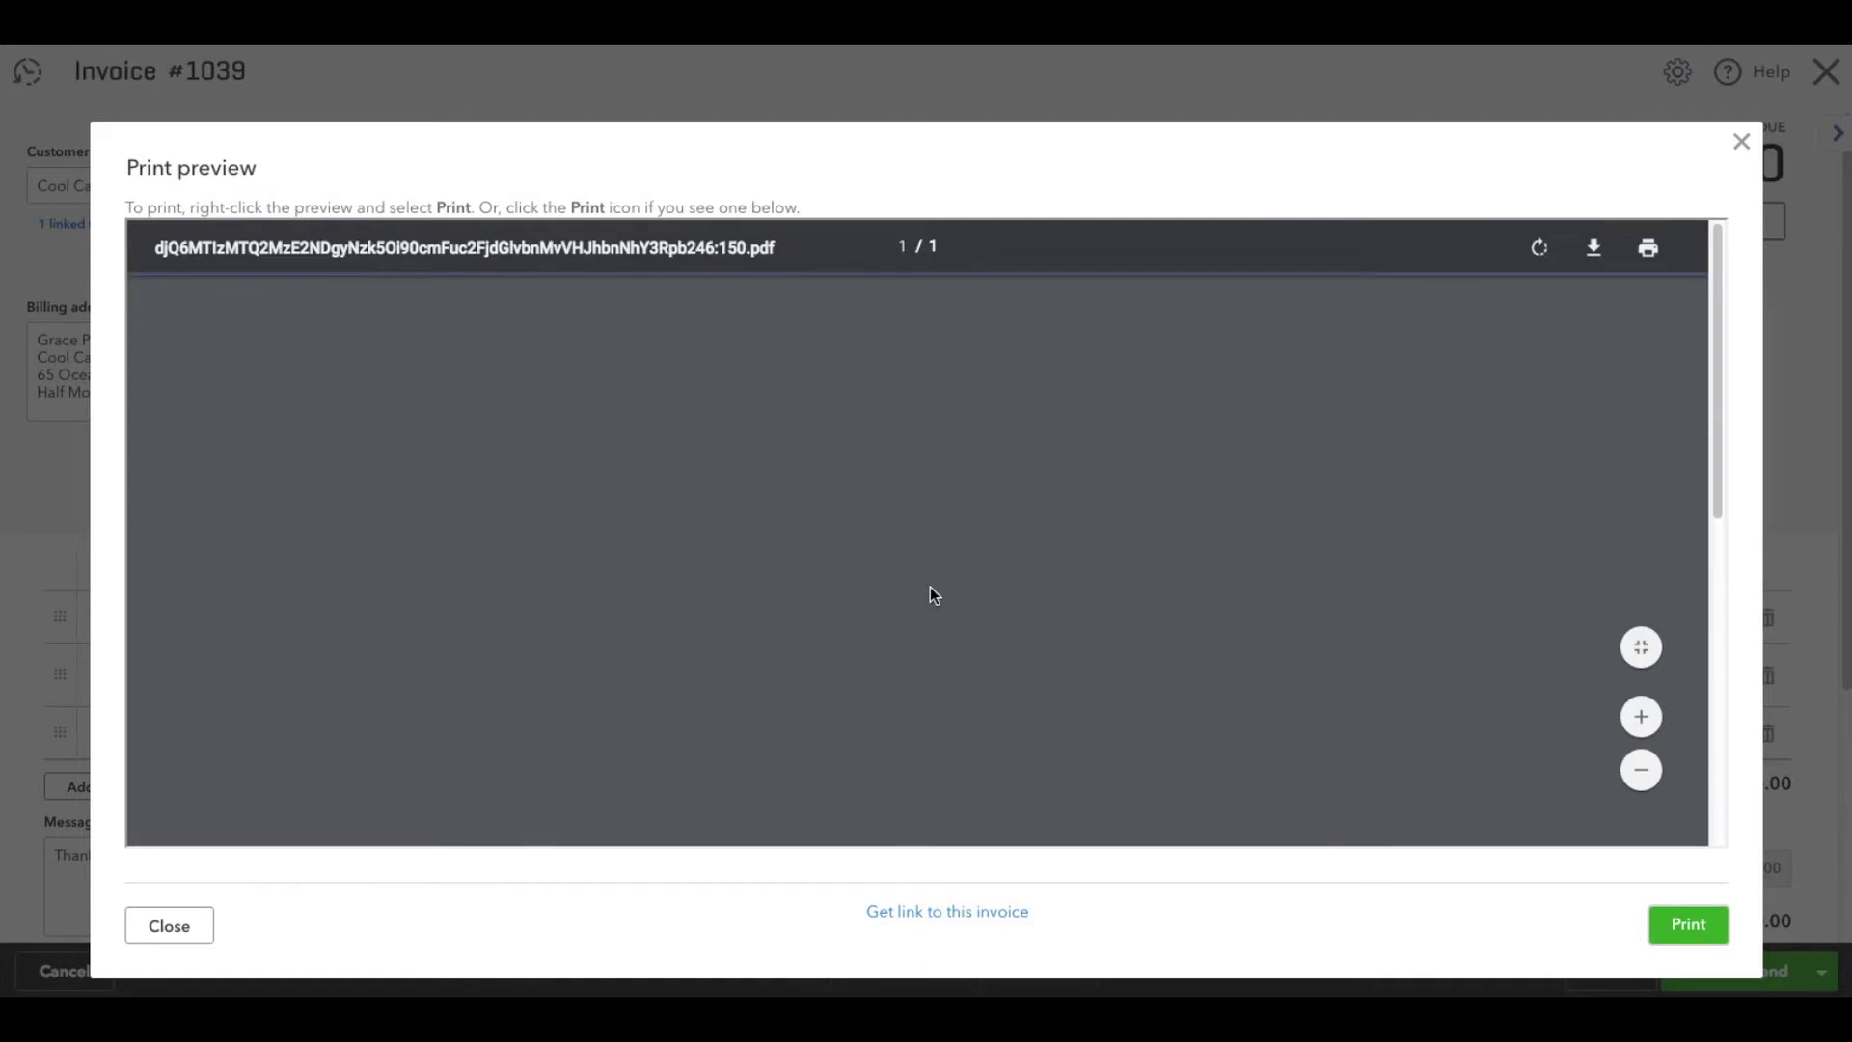
scroll(928, 588, down, 2)
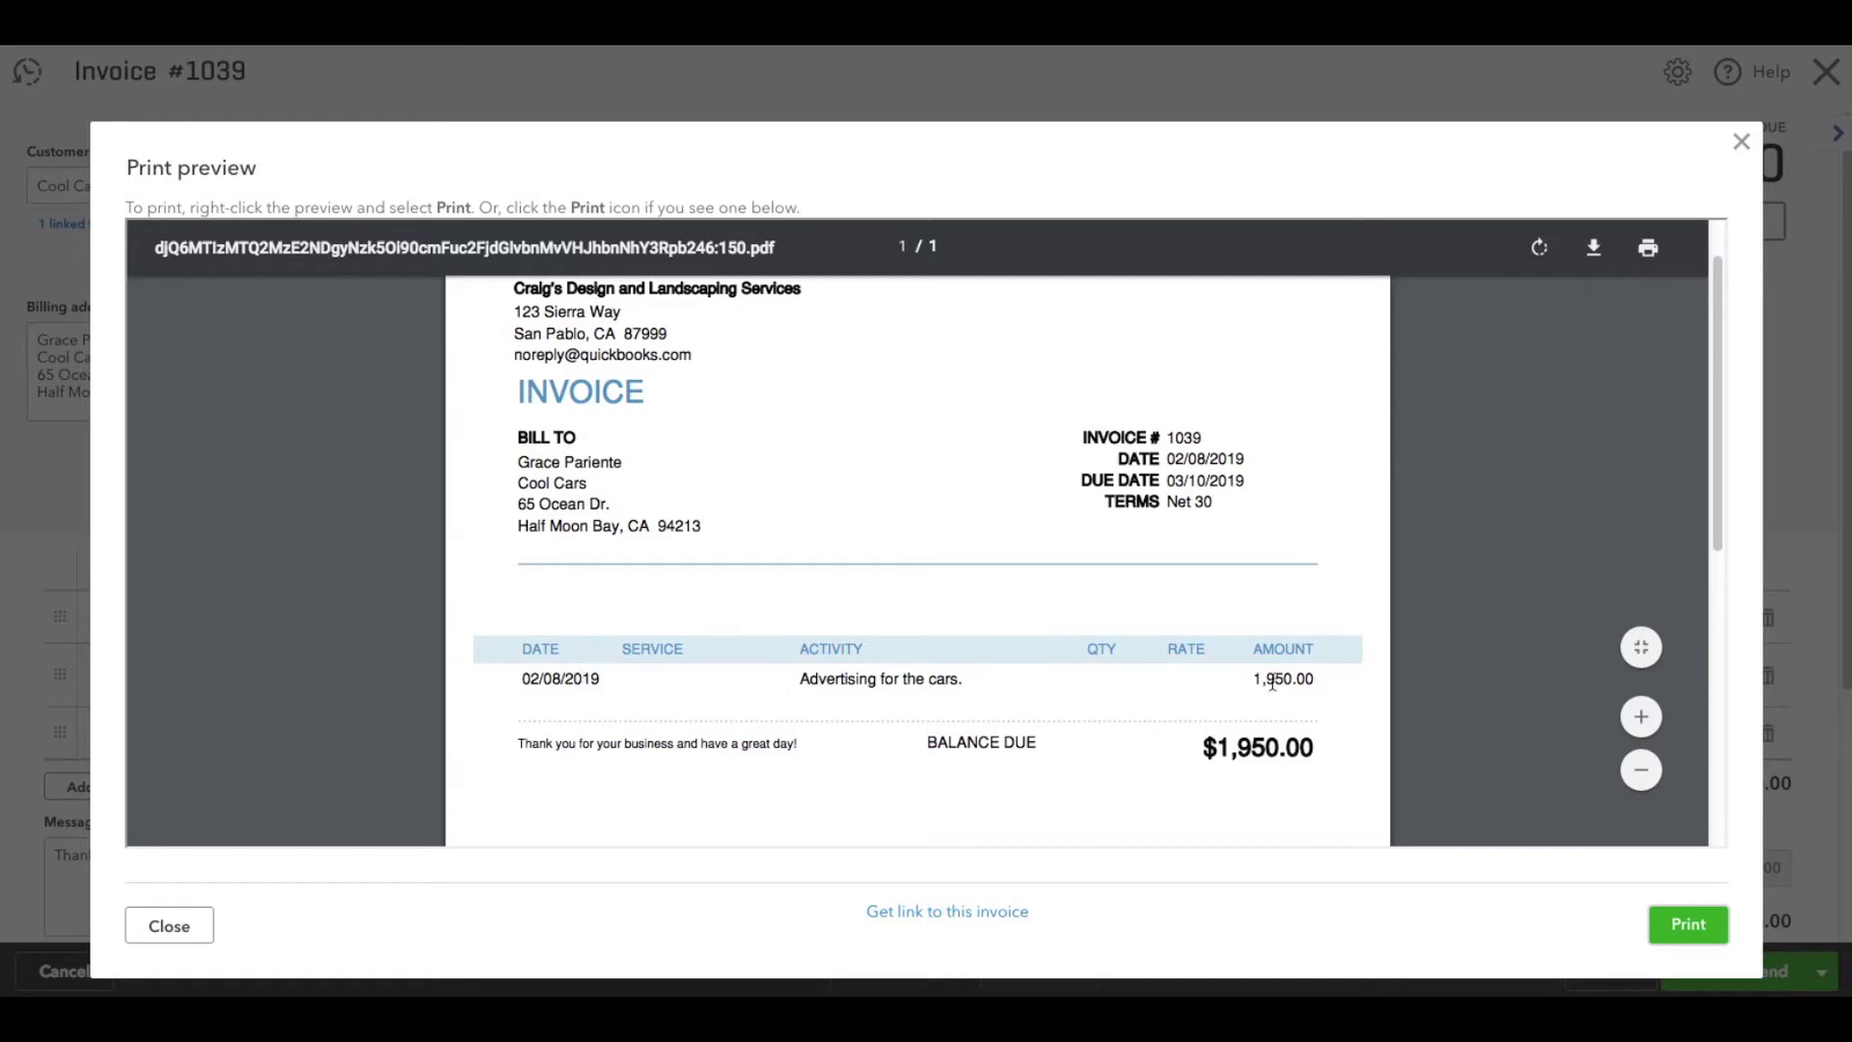
scroll(892, 528, up, 1)
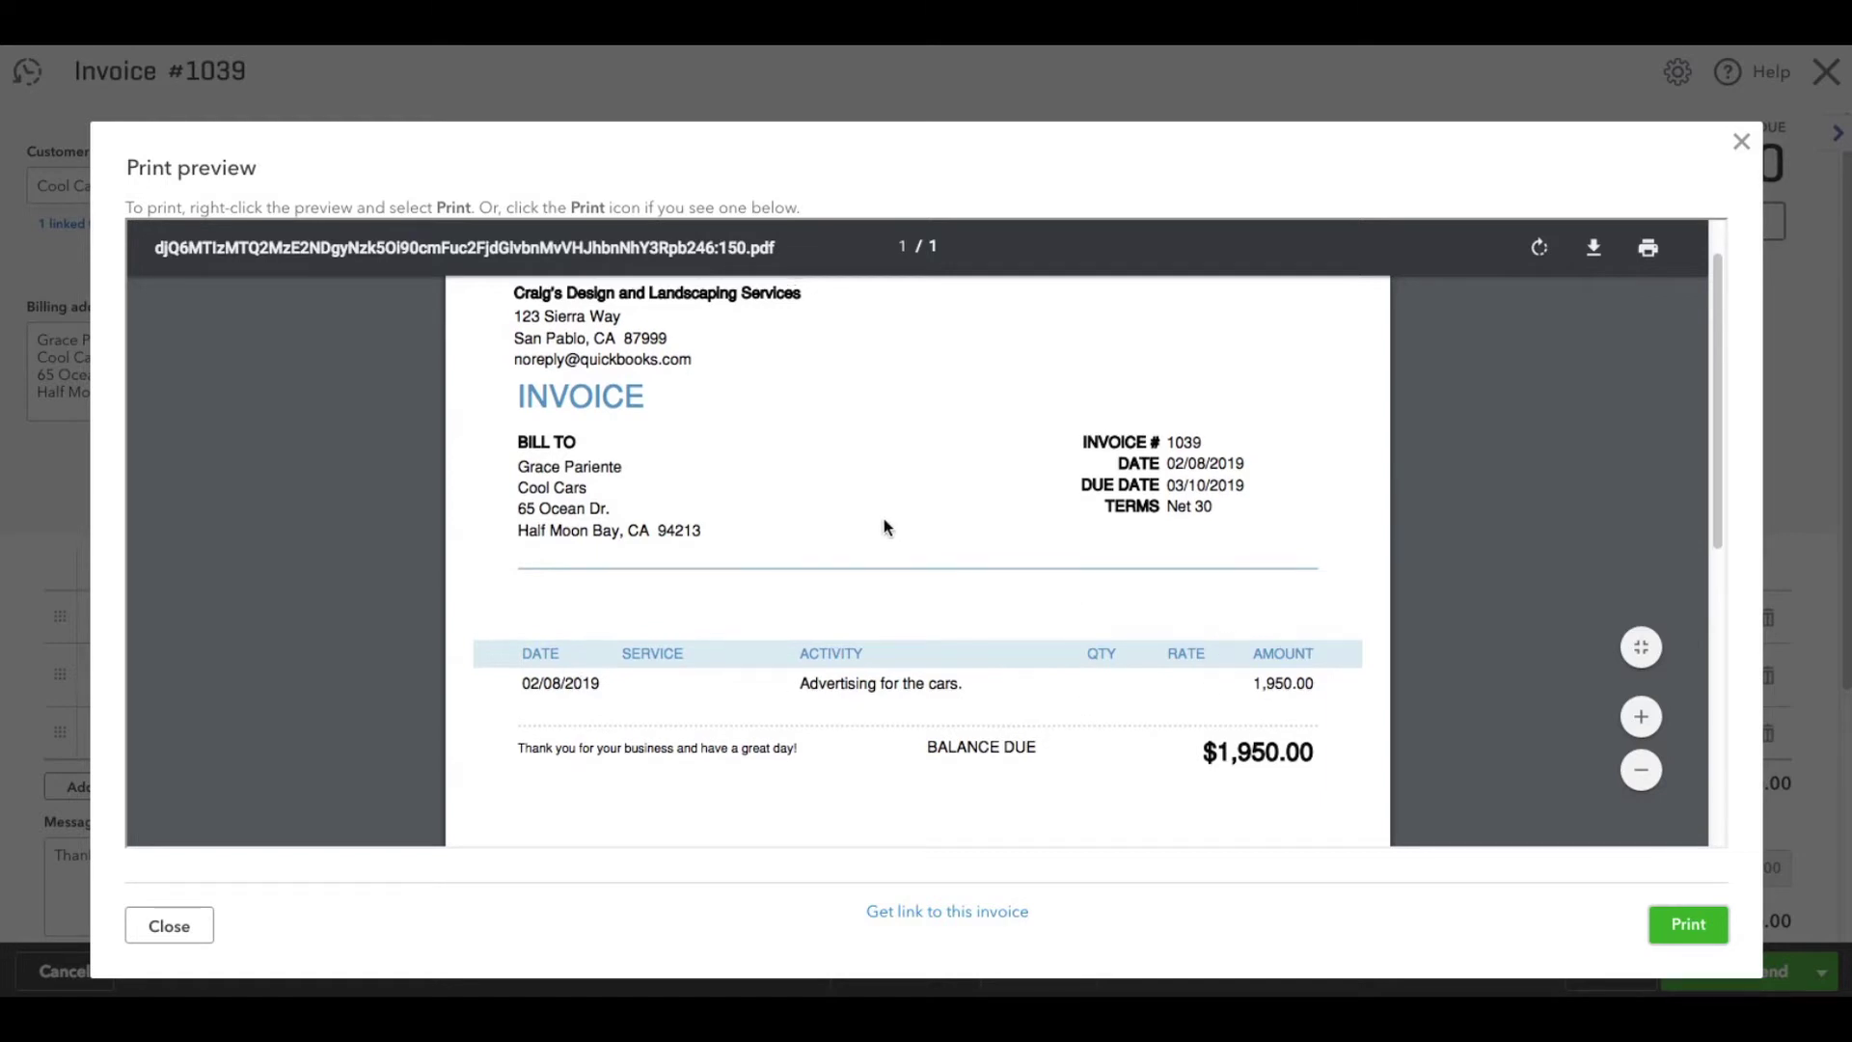
click(194, 921)
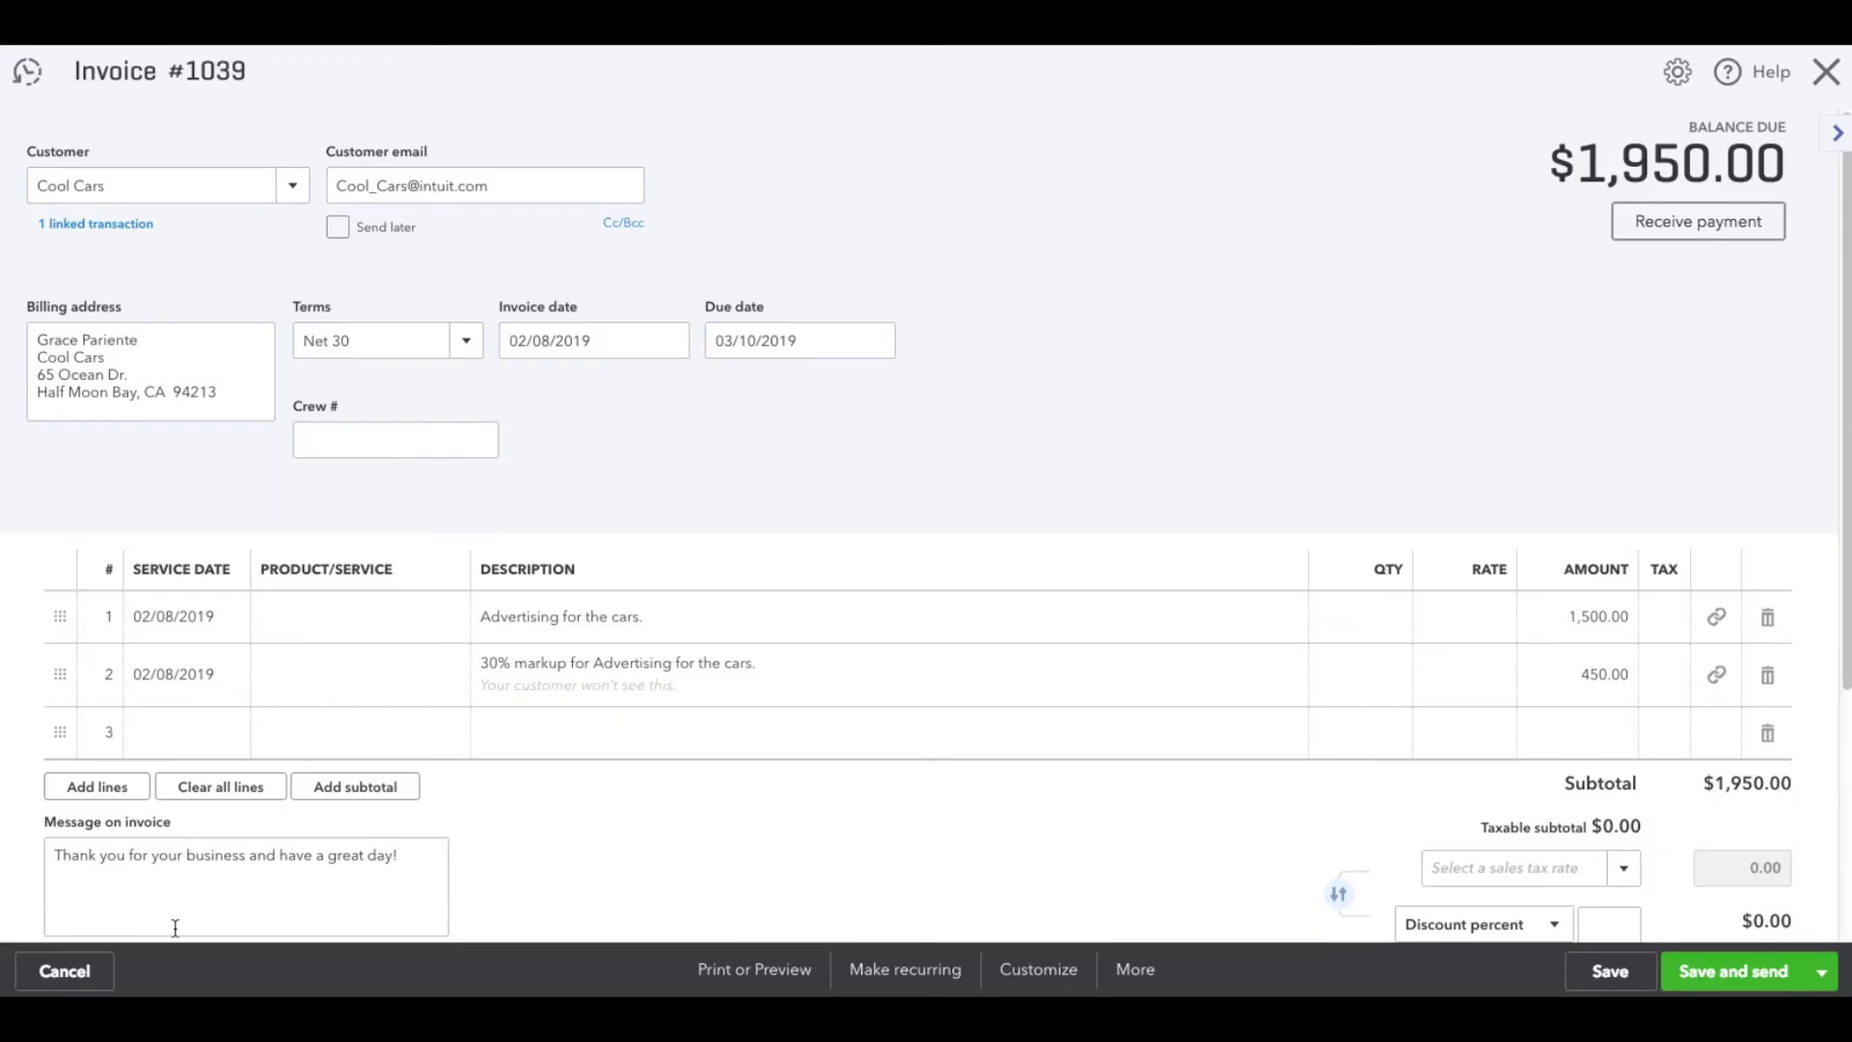
click(1607, 971)
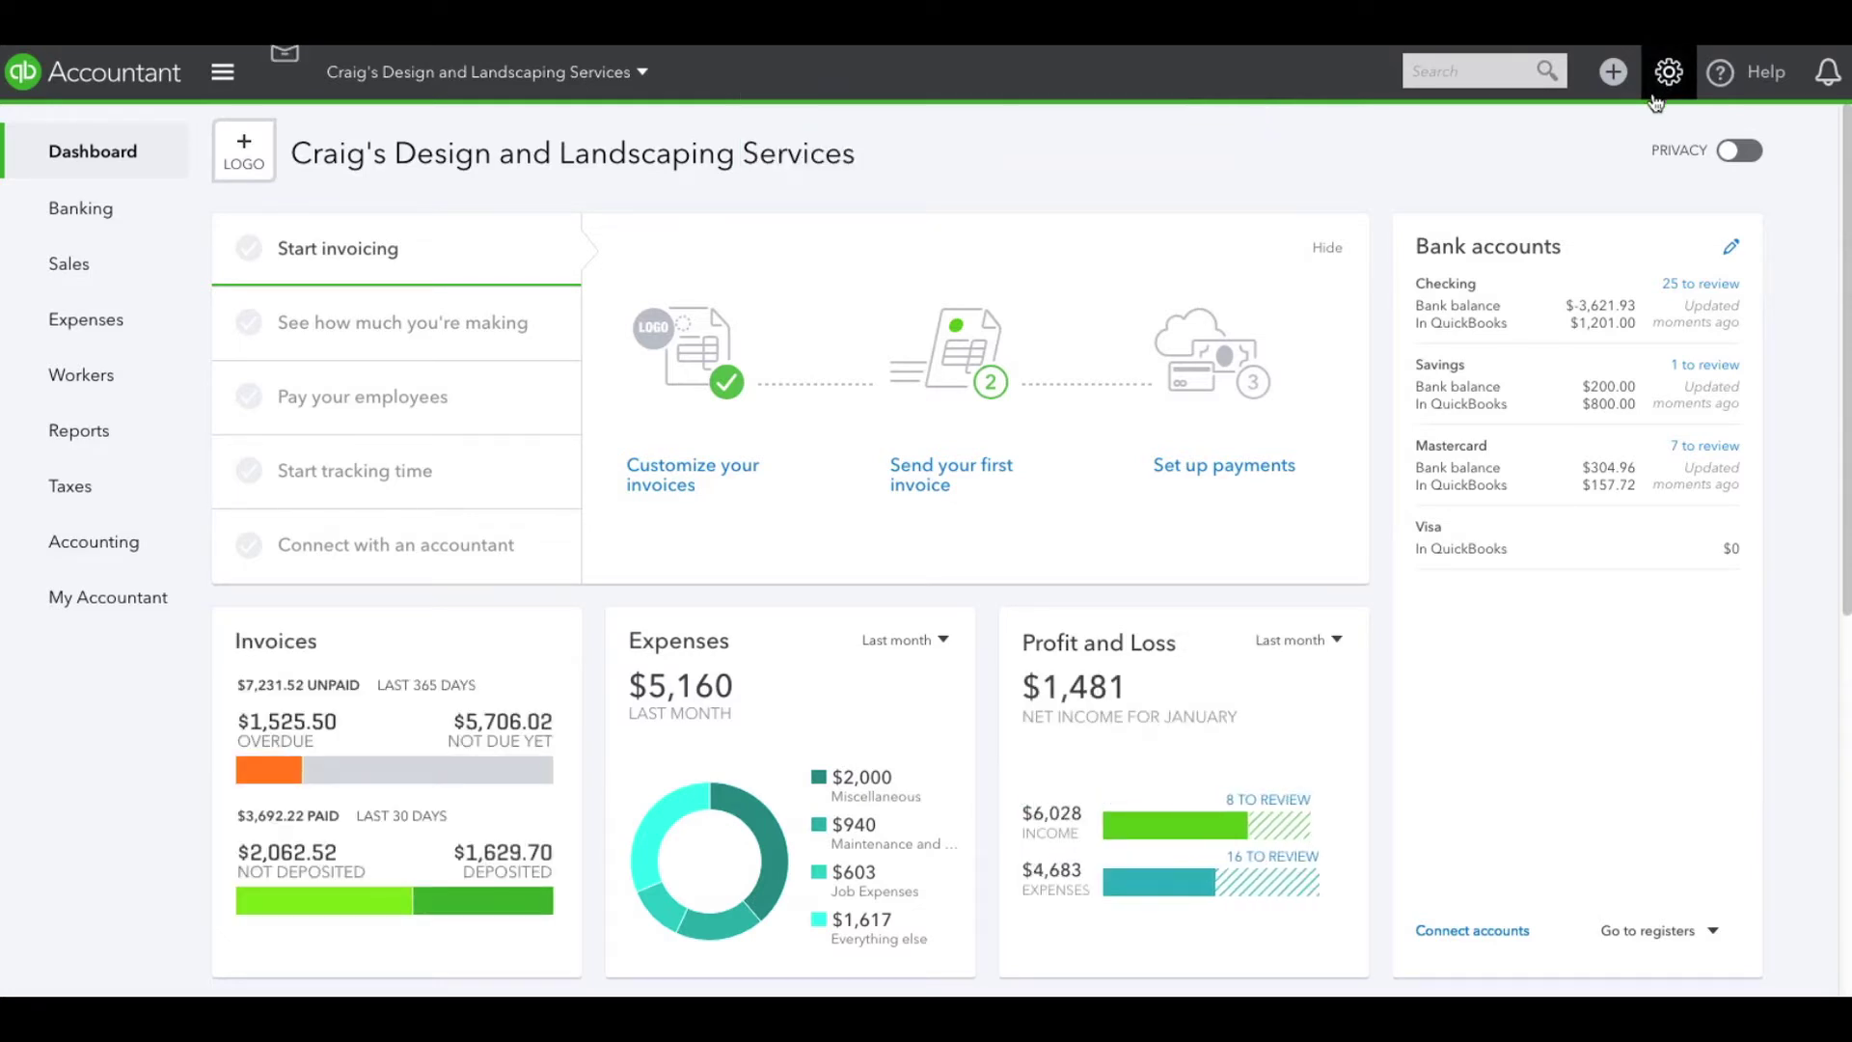
- Go to Custom Form Styles from the gear menu
click(1667, 72)
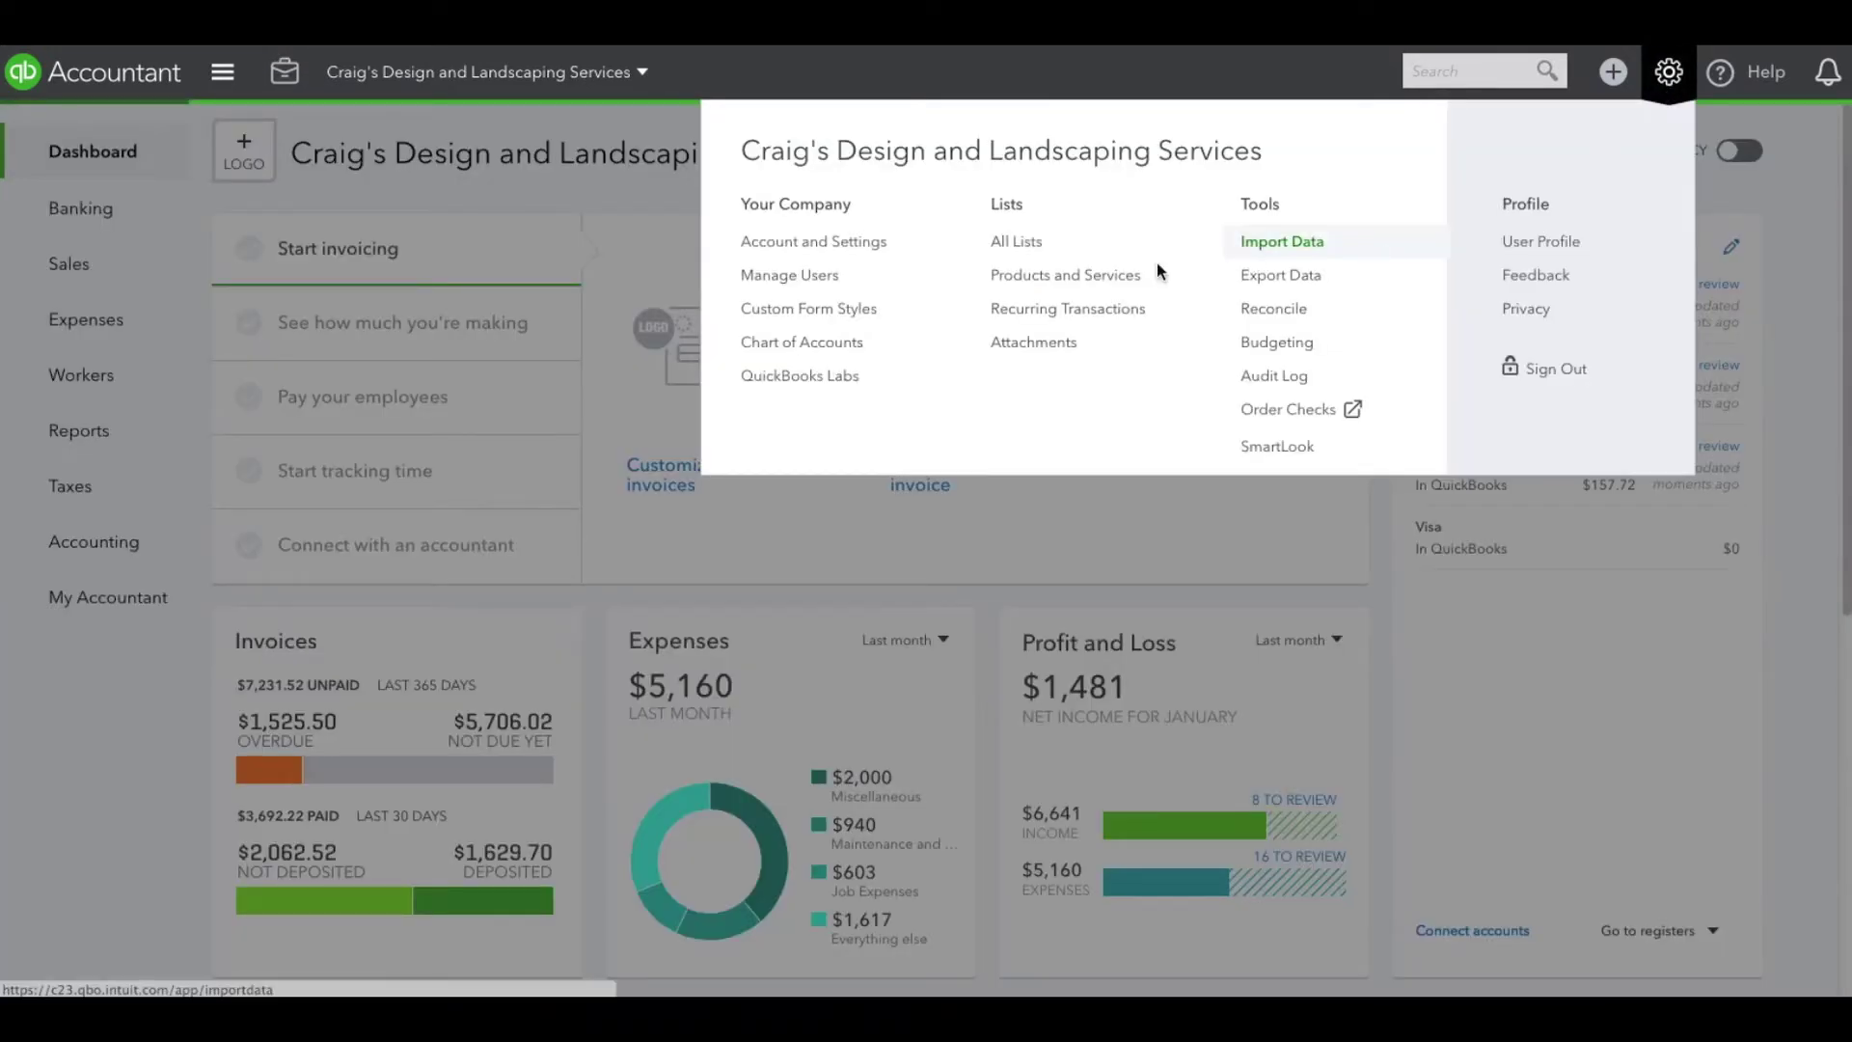
click(848, 310)
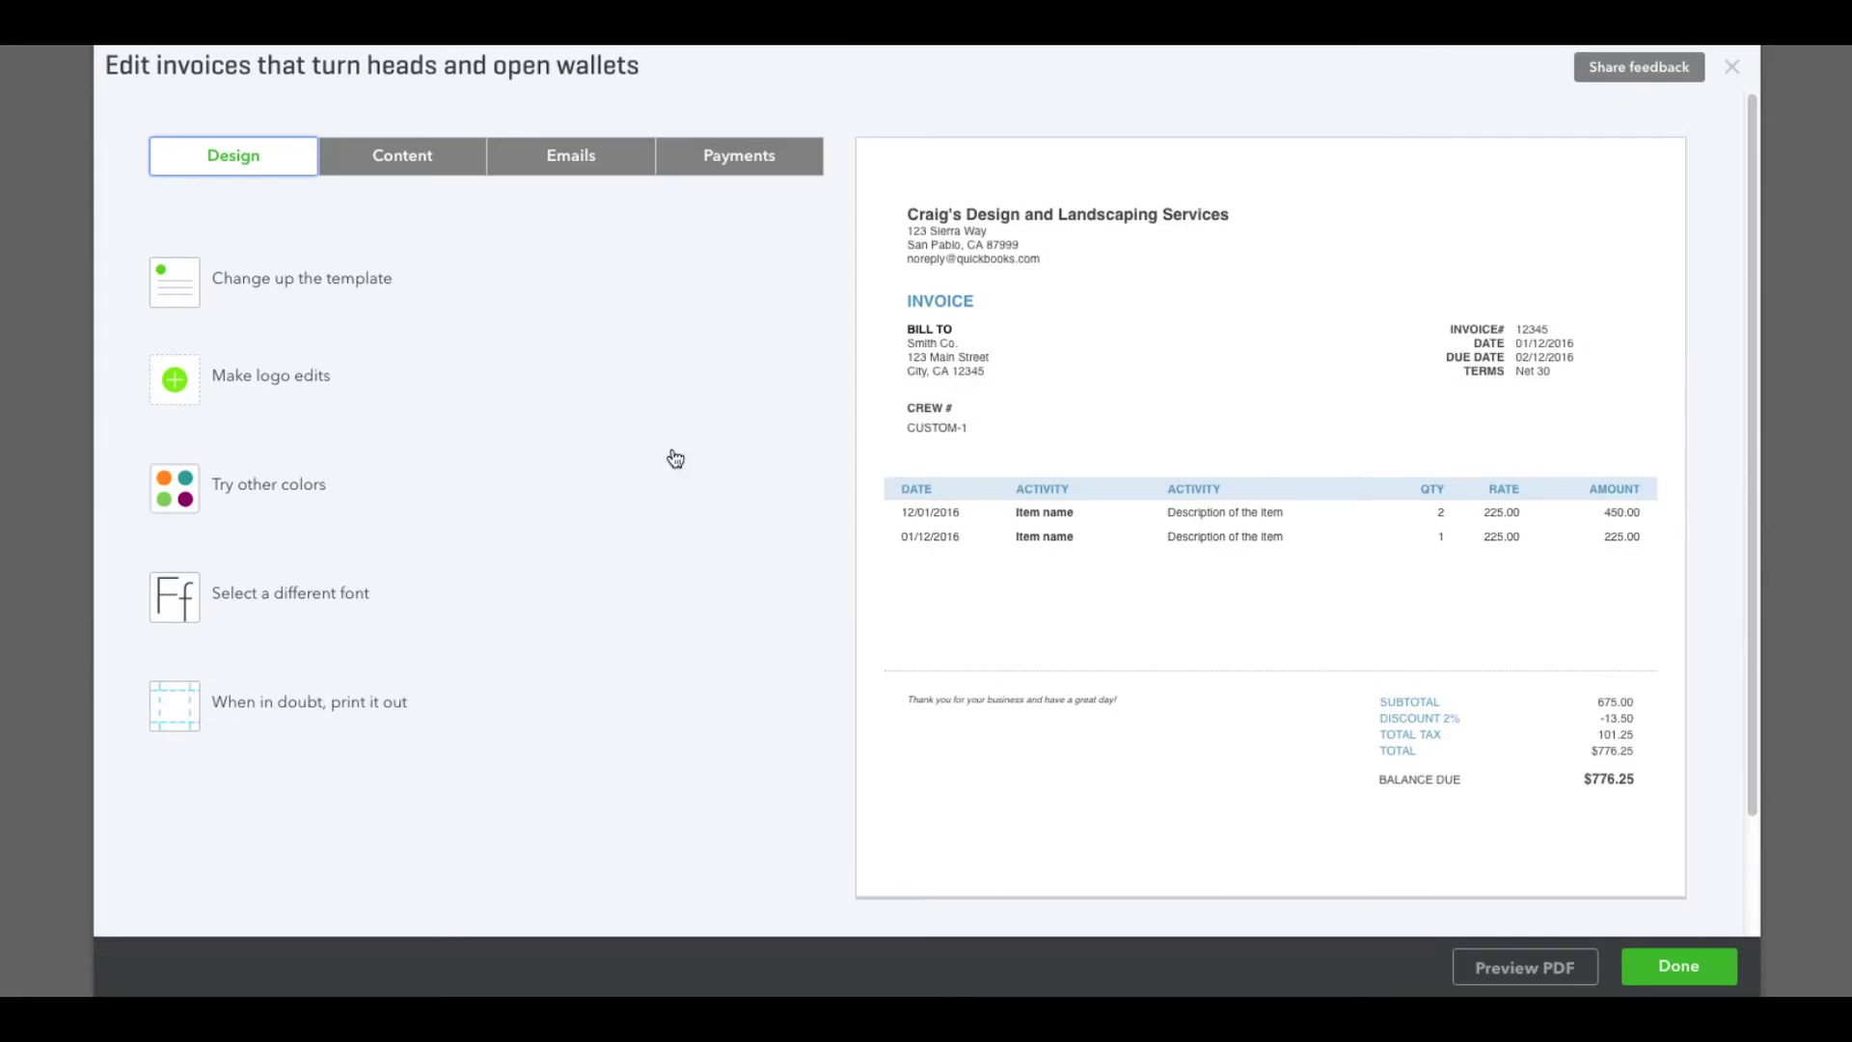
- Review the item table's extra activity options in Content, keep billable-expense markup hidden, and finish
click(400, 171)
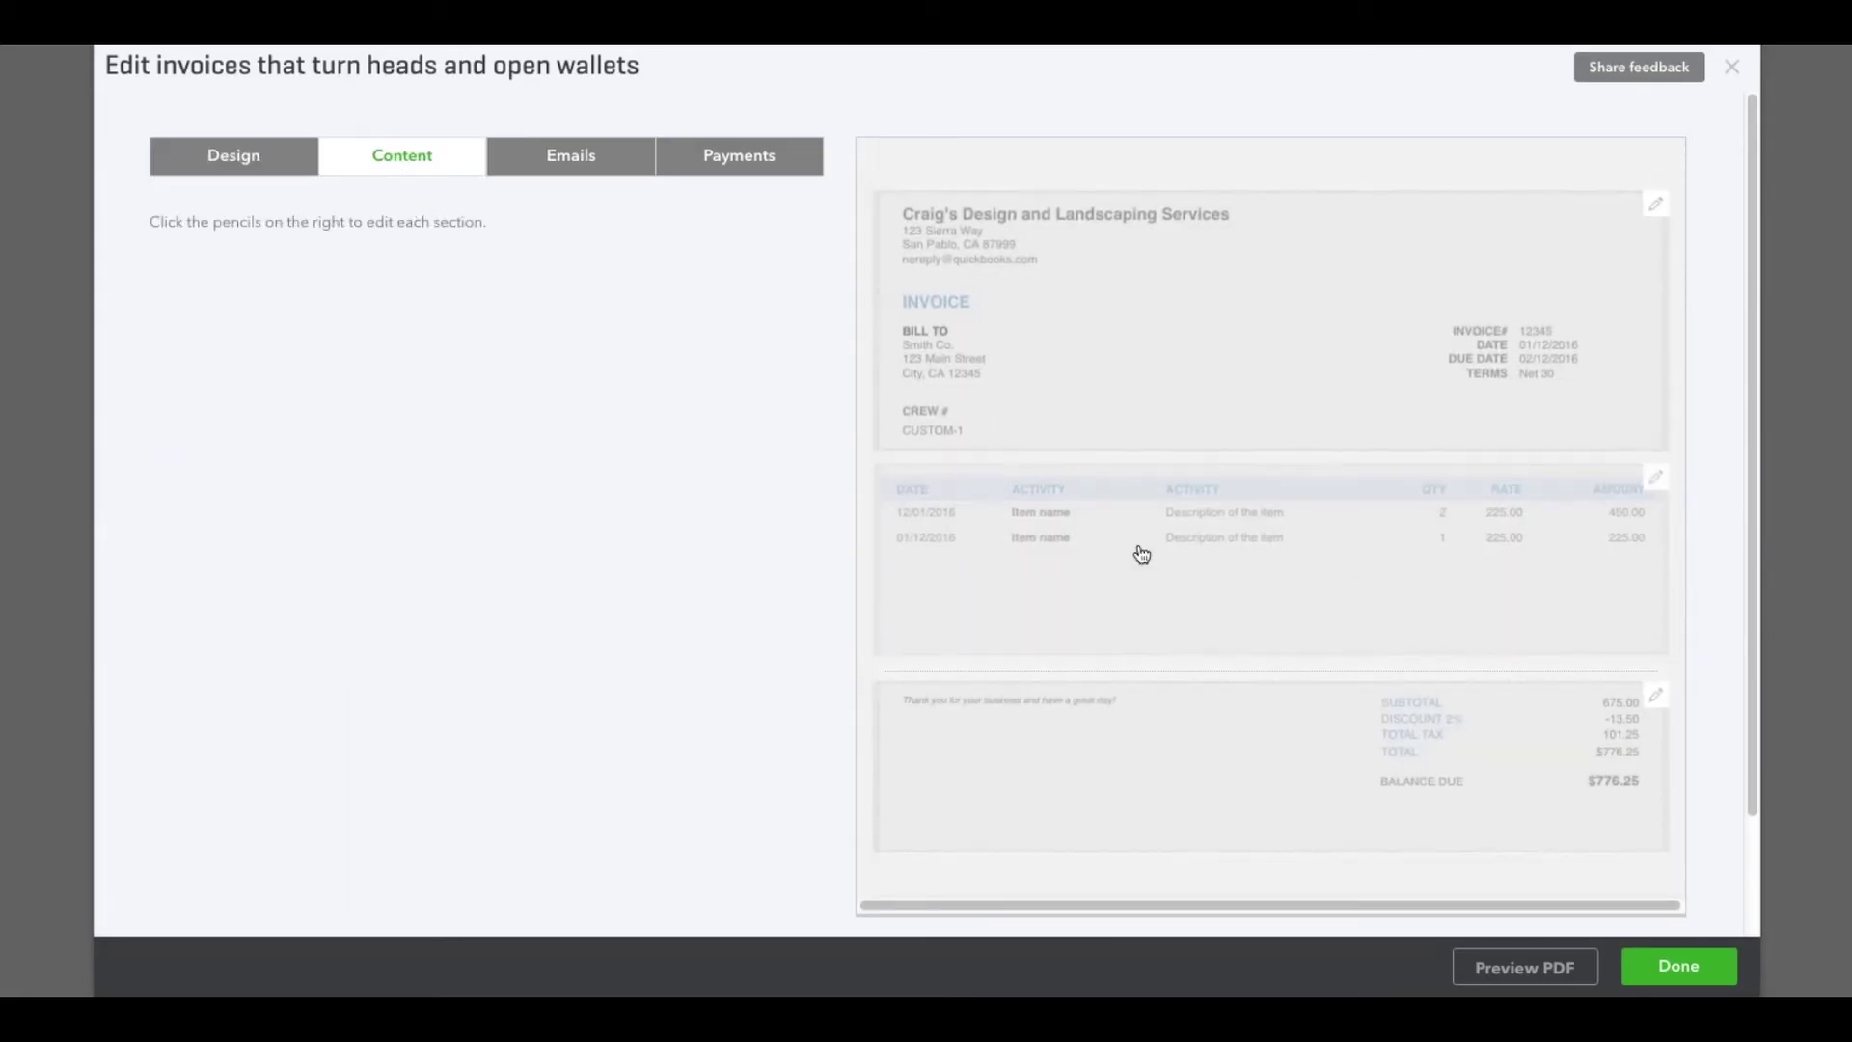
click(1353, 559)
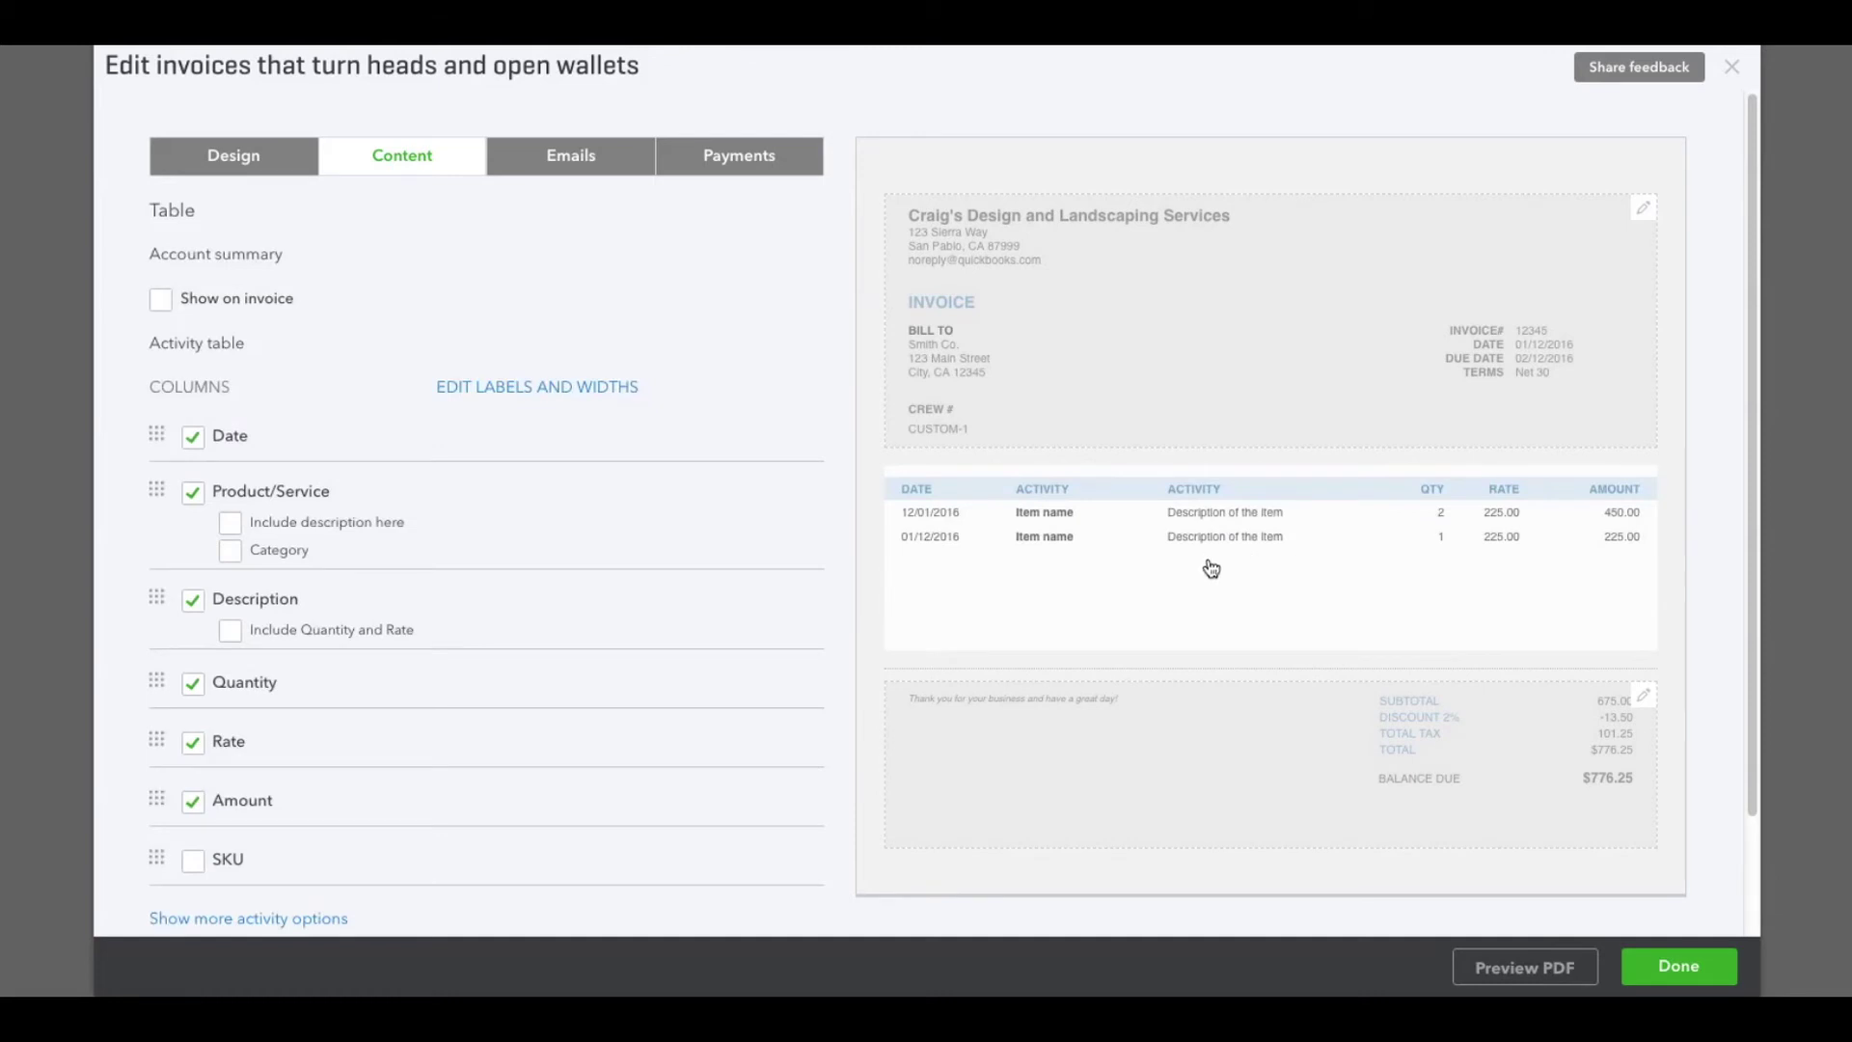
scroll(467, 671, down, 1)
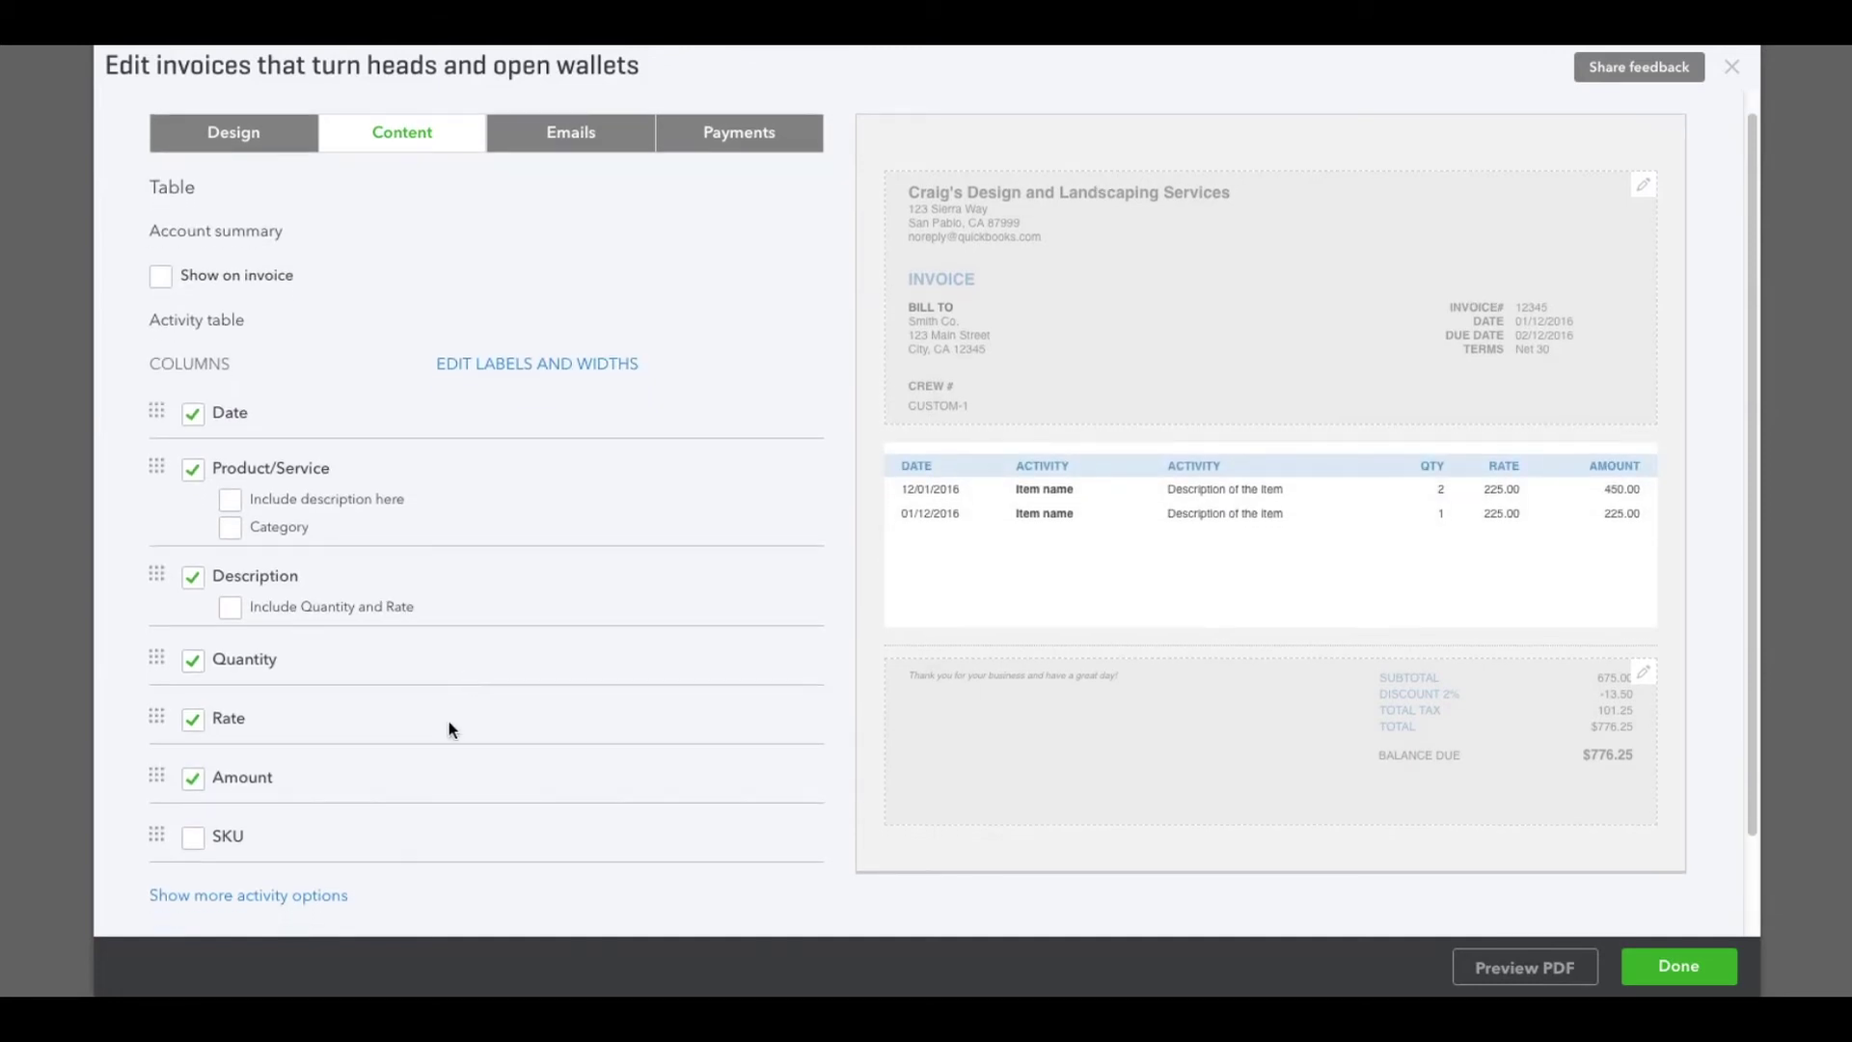
click(248, 897)
scroll(351, 795, down, 3)
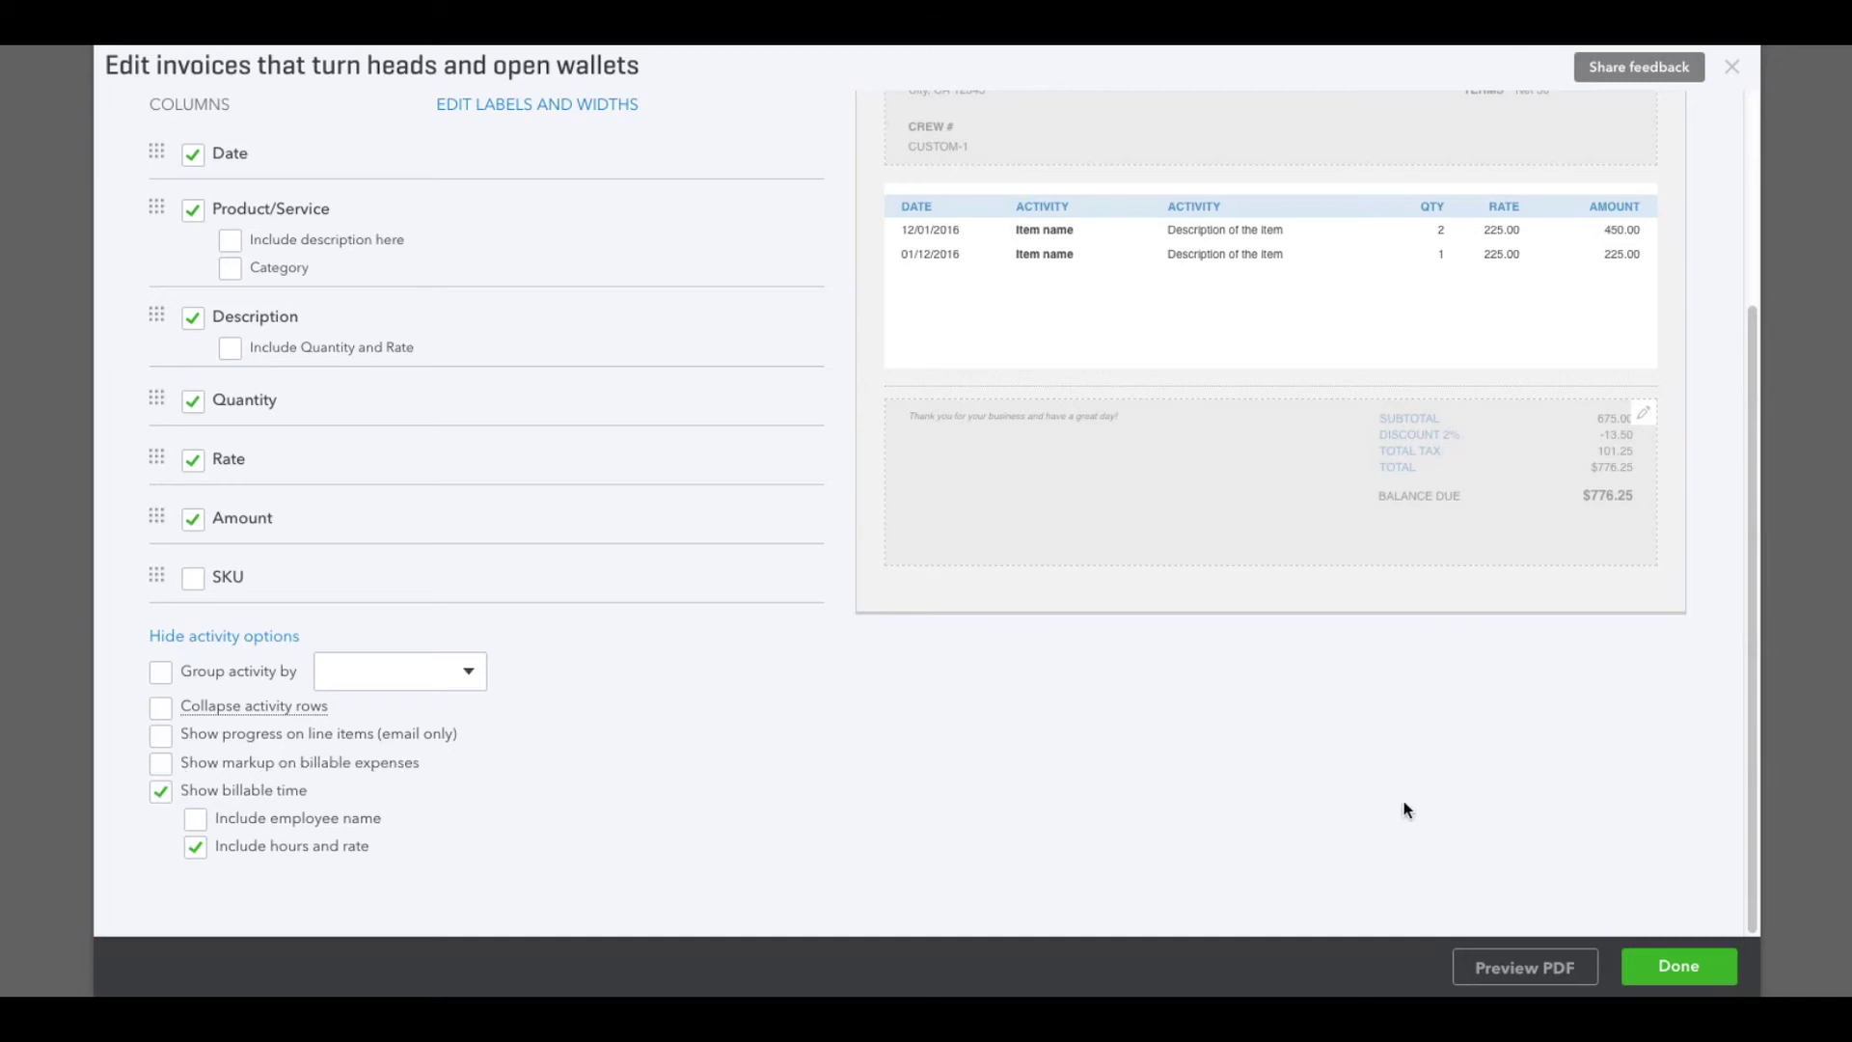
click(1678, 965)
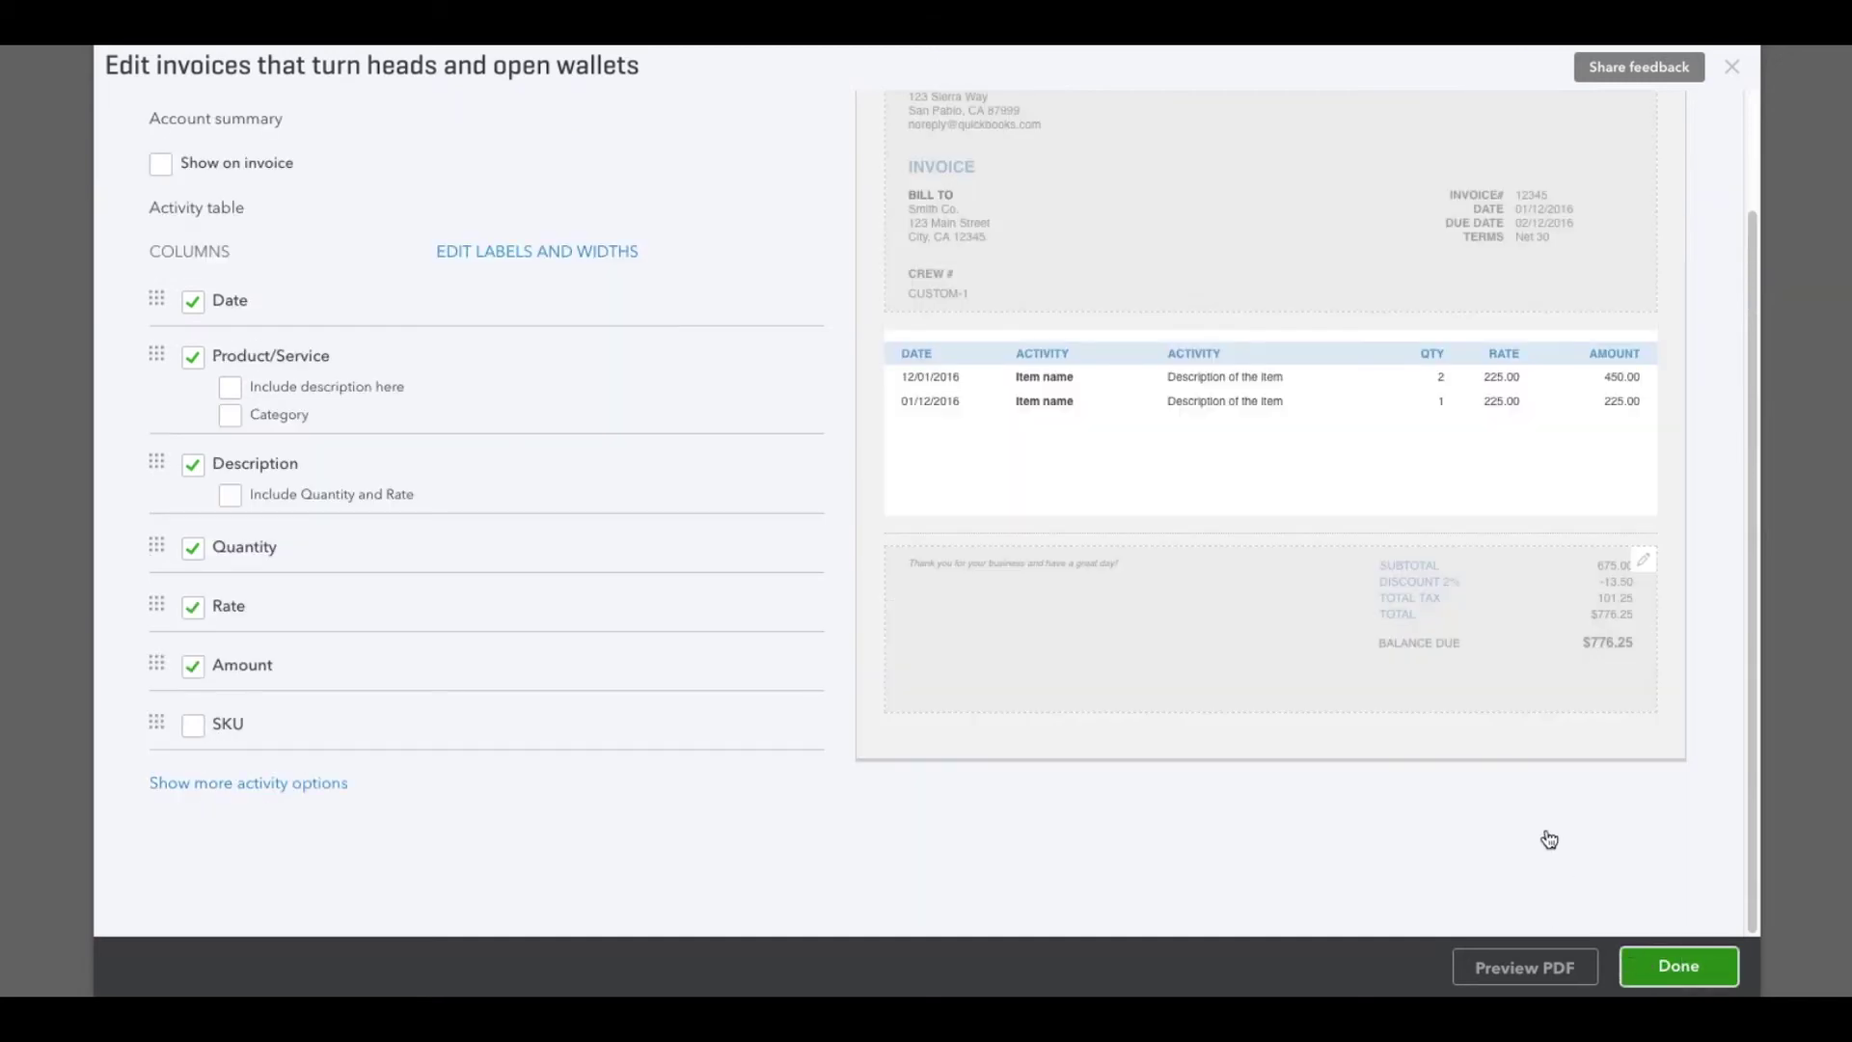
click(1684, 982)
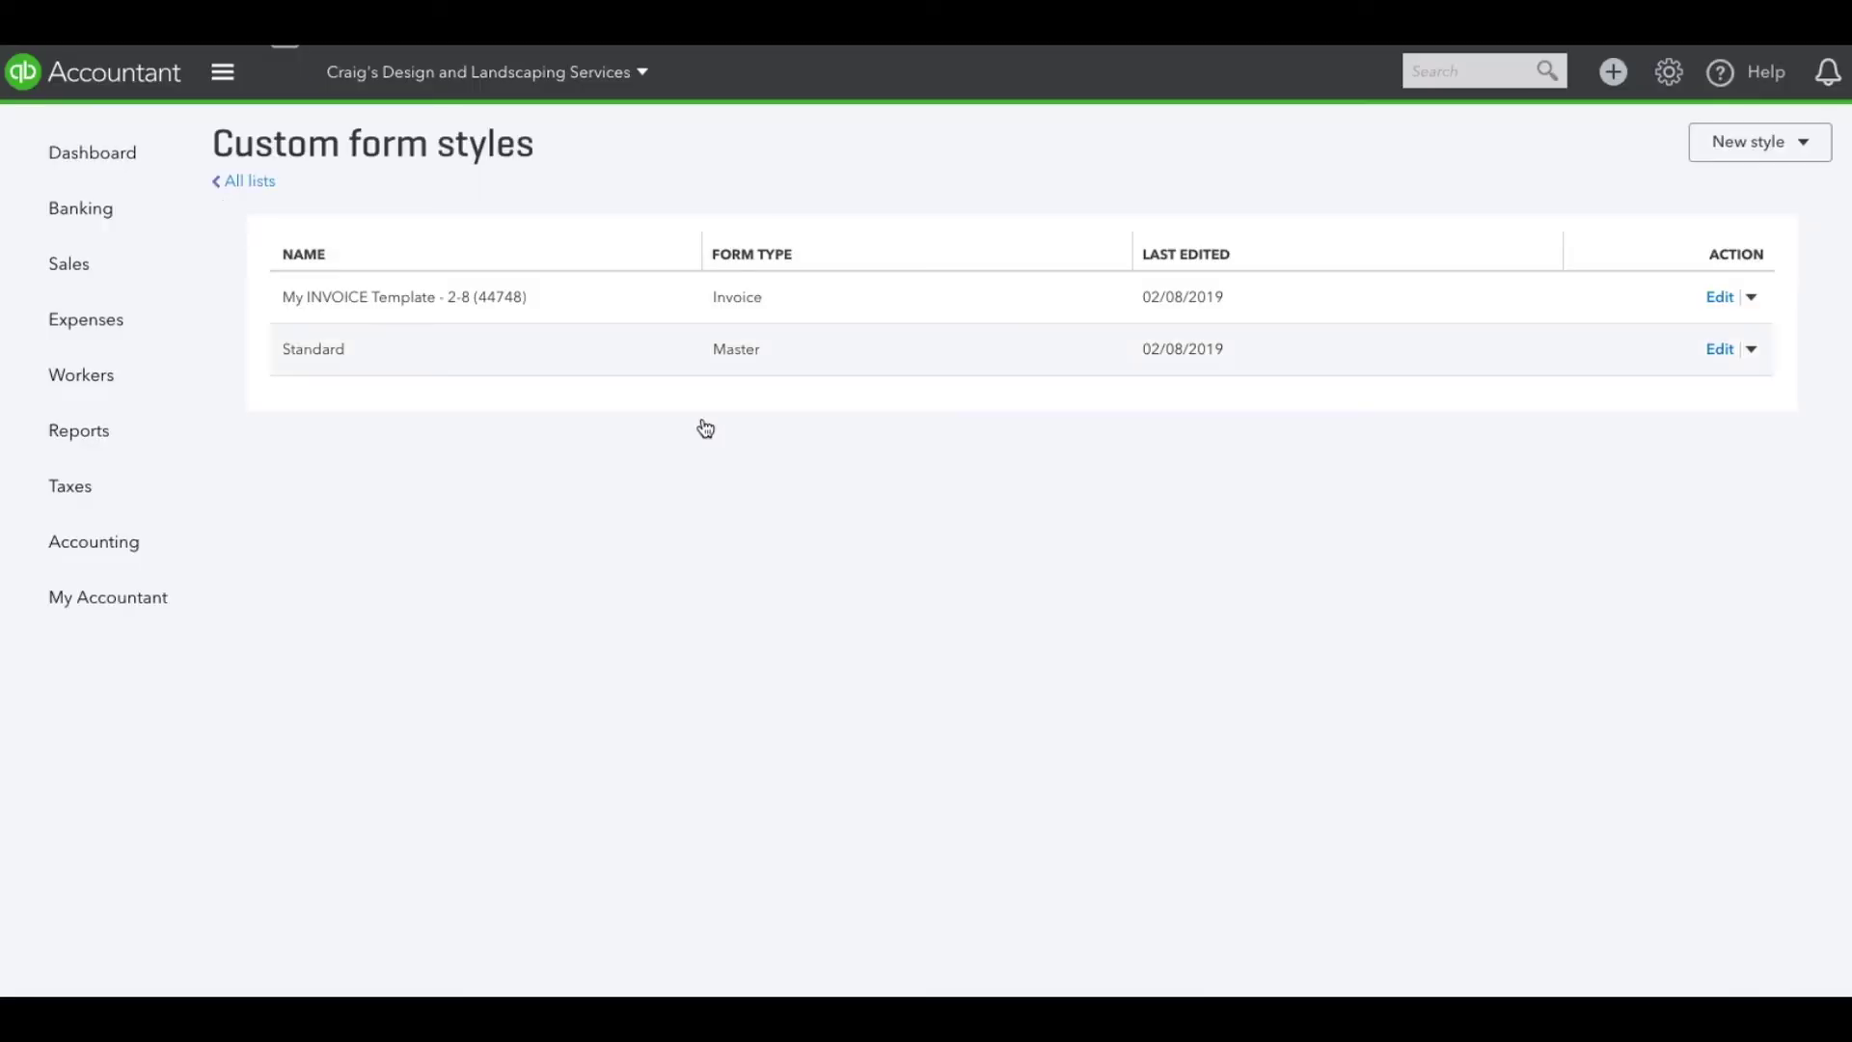
- Return to the company Dashboard from the left navigation bar
click(65, 152)
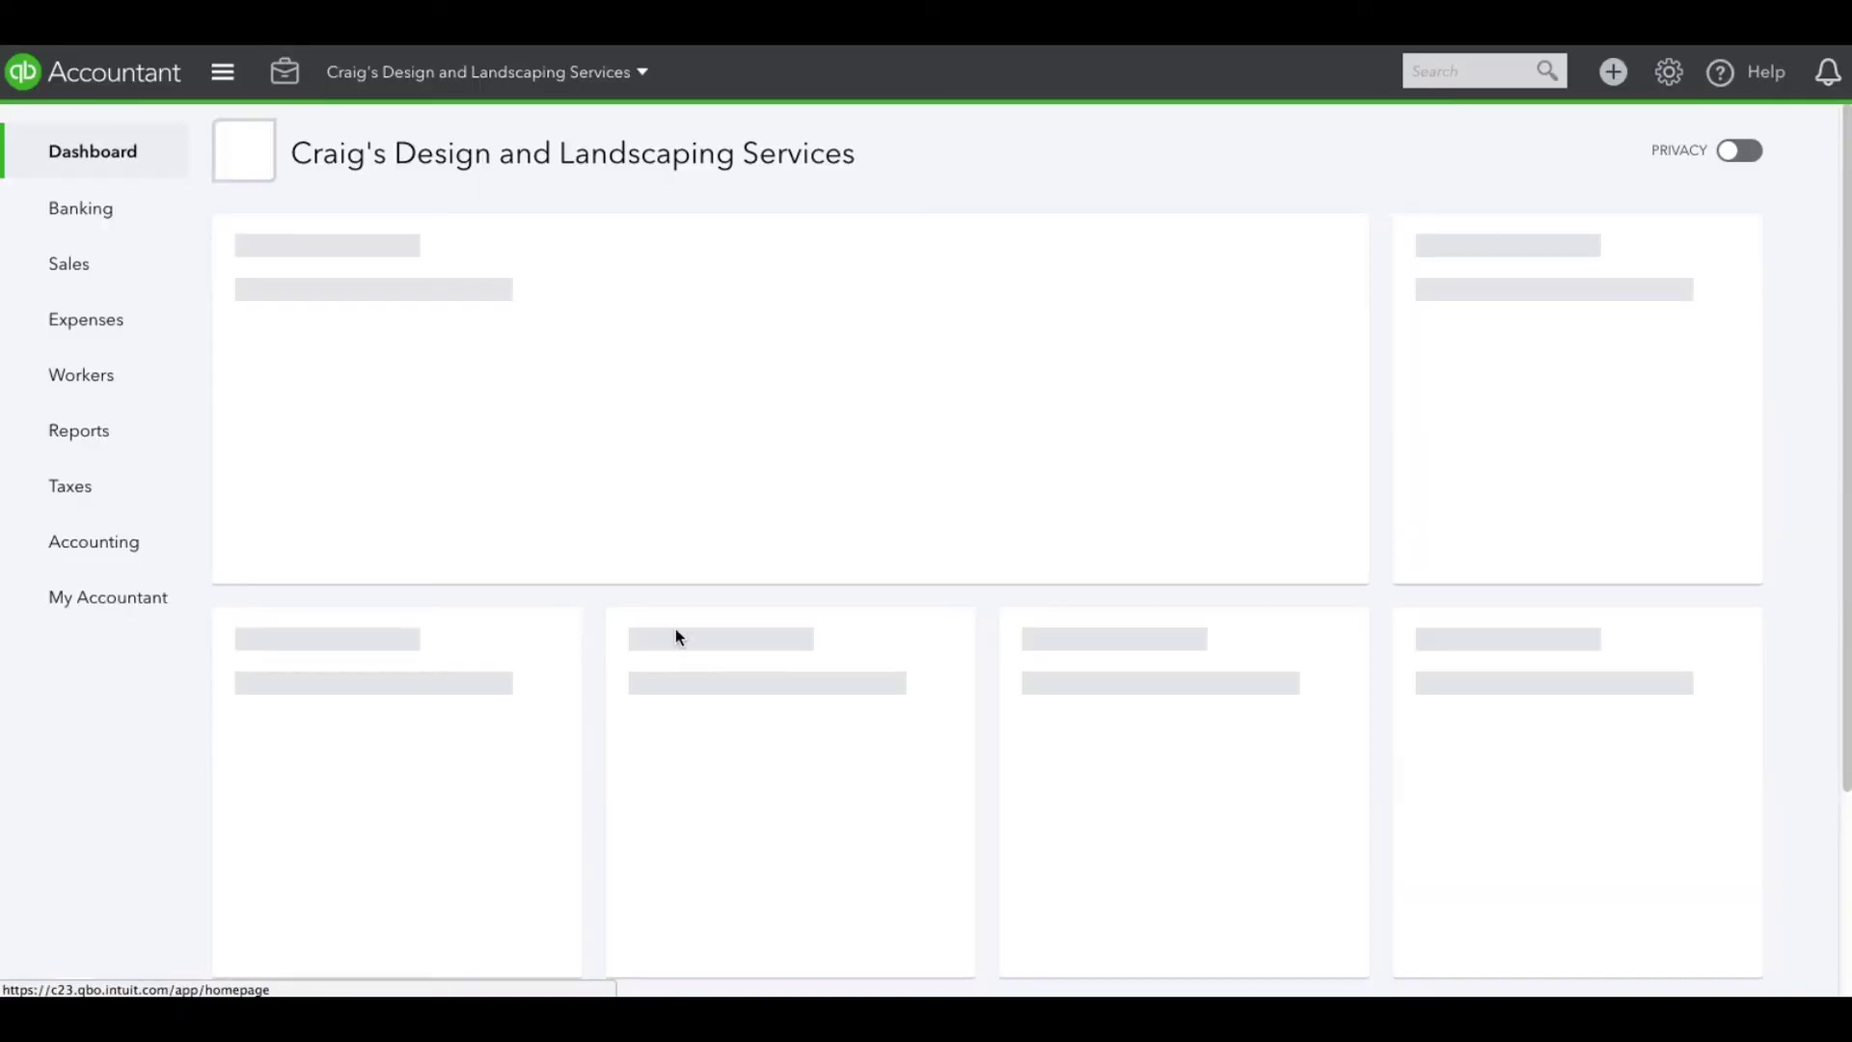